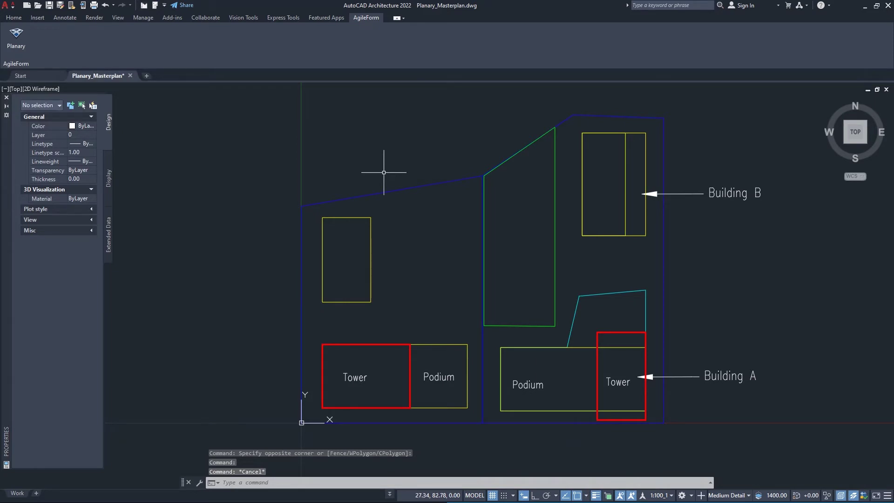
Step: Select the blue site boundaries and the overlapping outlines around Building A's podium one by one to examine the polylines
click(445, 180)
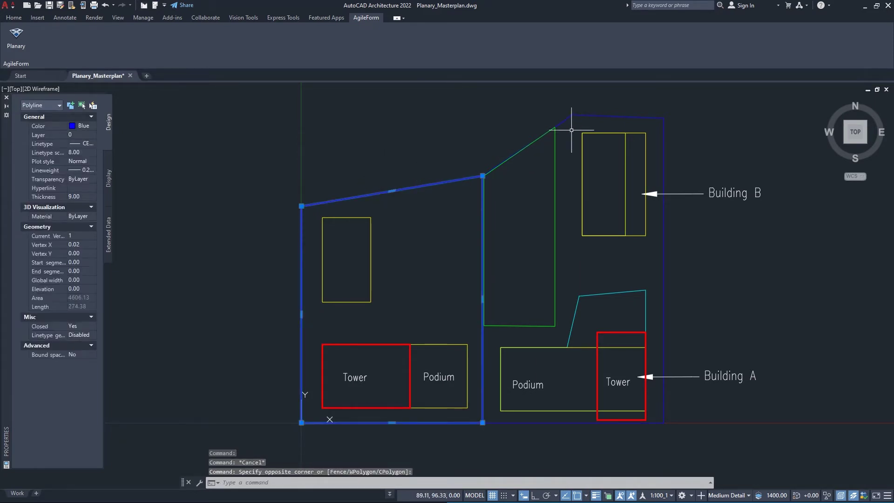
click(572, 94)
key(Escape)
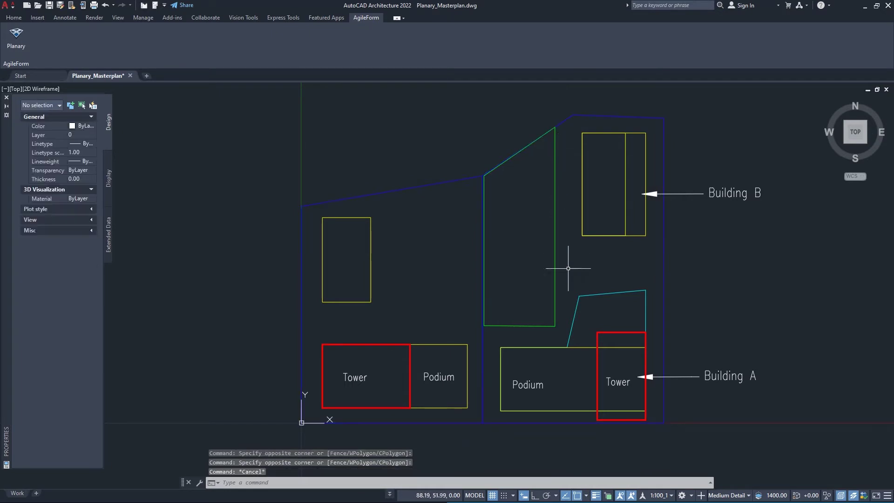
click(580, 308)
key(Escape)
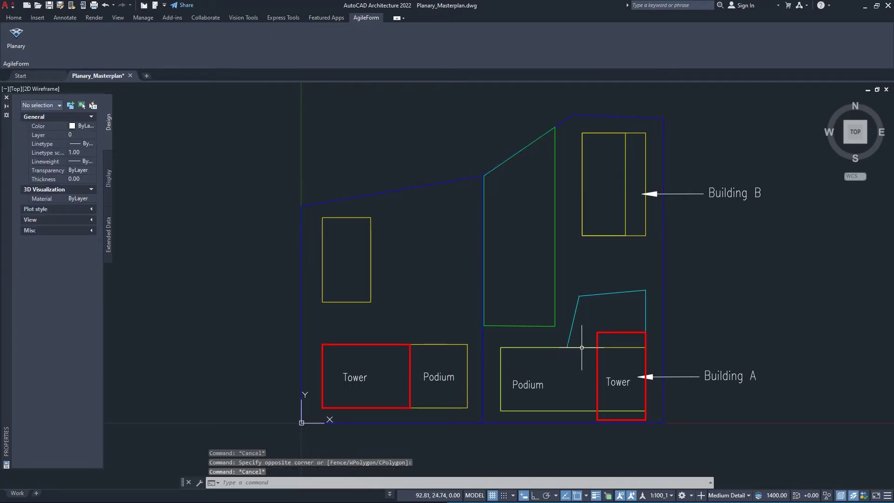
click(582, 343)
click(570, 333)
key(Escape)
click(582, 352)
click(580, 344)
key(Escape)
Step: Select Building A's red tower outline and check the Closed property of its polyline
click(605, 342)
click(596, 328)
key(Escape)
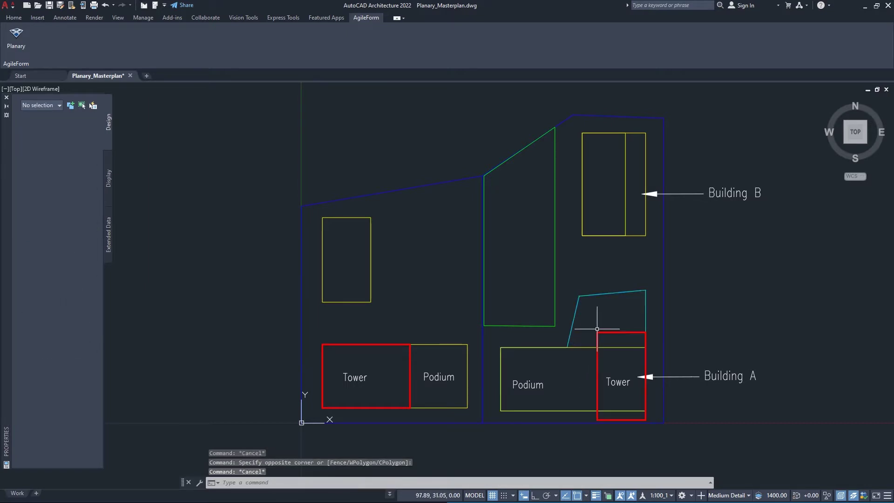
click(603, 338)
click(588, 331)
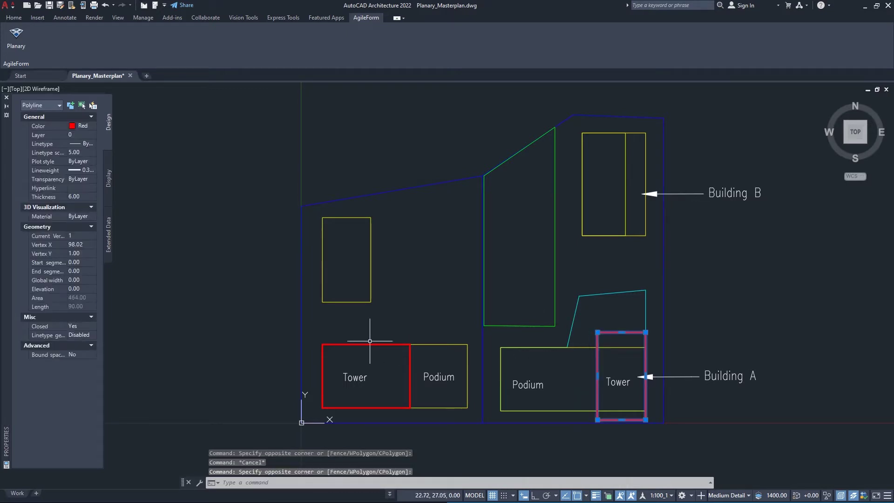
click(81, 329)
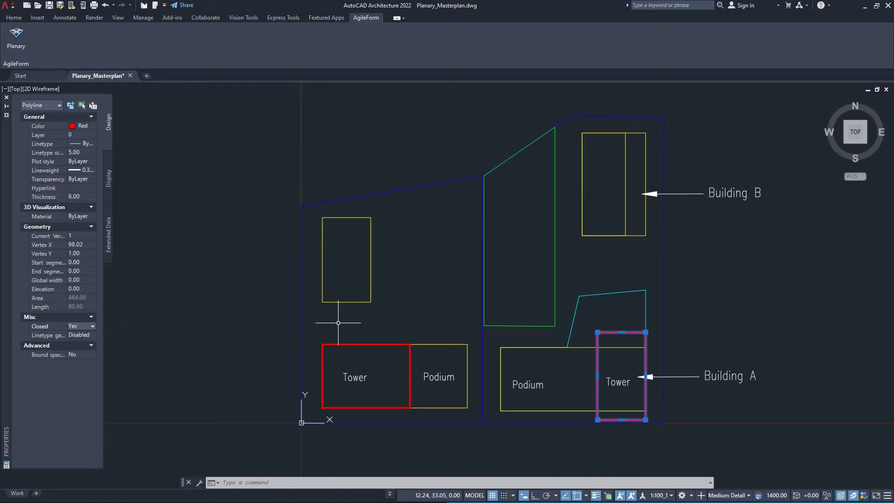
key(Escape)
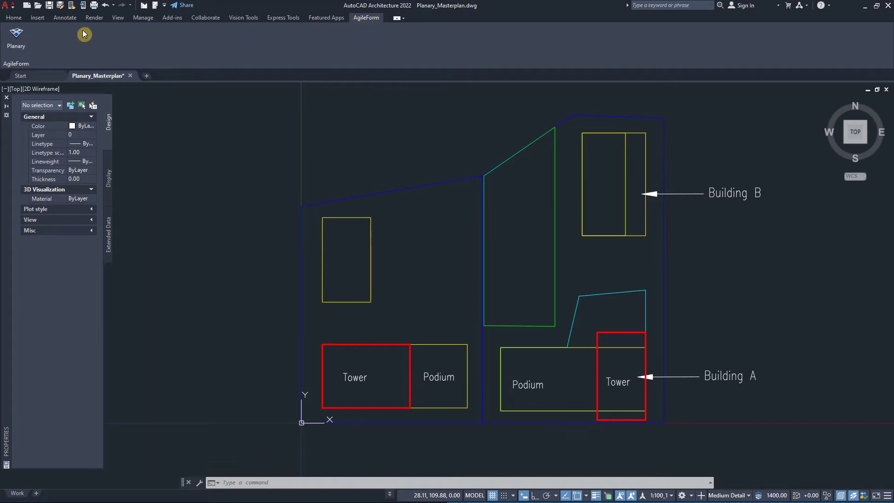
Step: Launch Planary and add a site from the eastern blue boundary polyline in the AutoCAD drawing
click(17, 36)
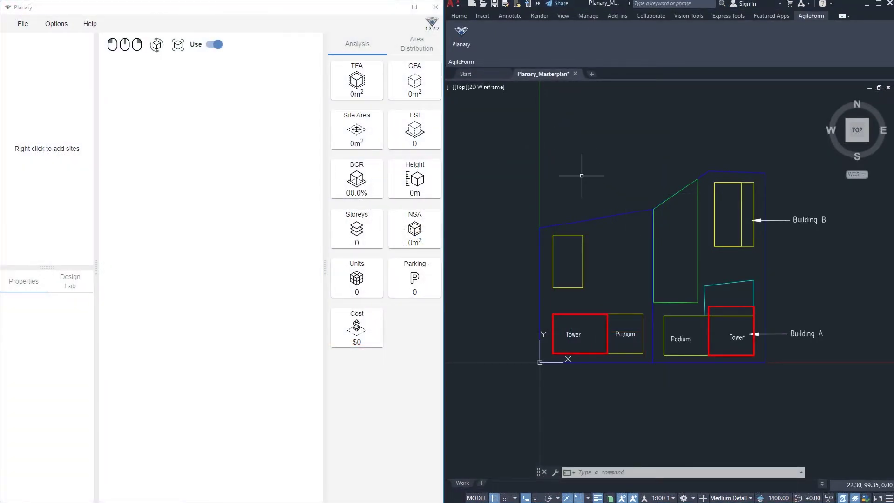
click(241, 188)
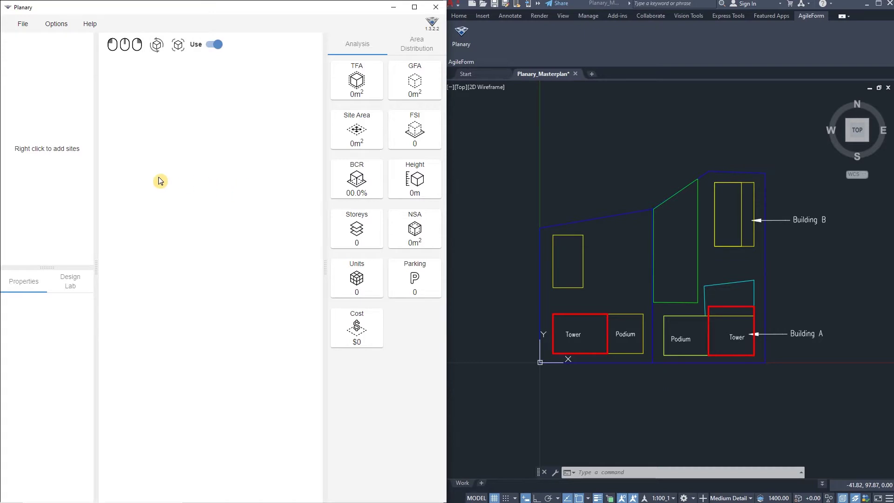
right_click(60, 178)
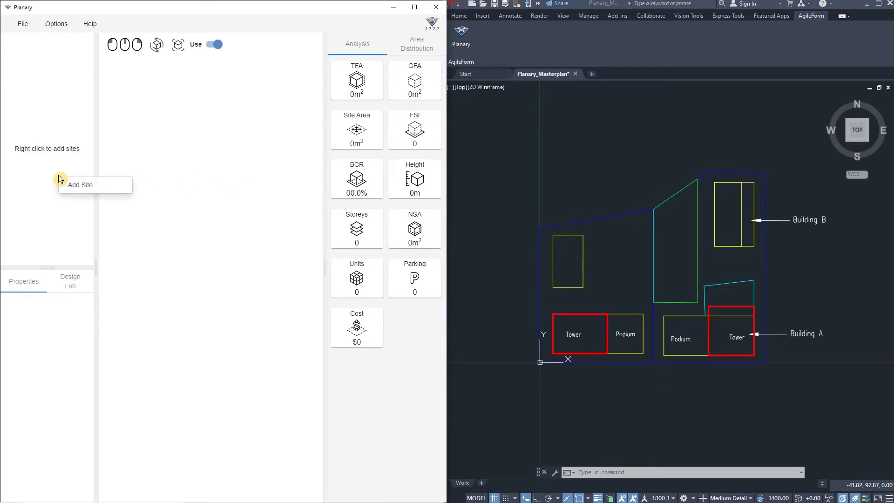
click(75, 186)
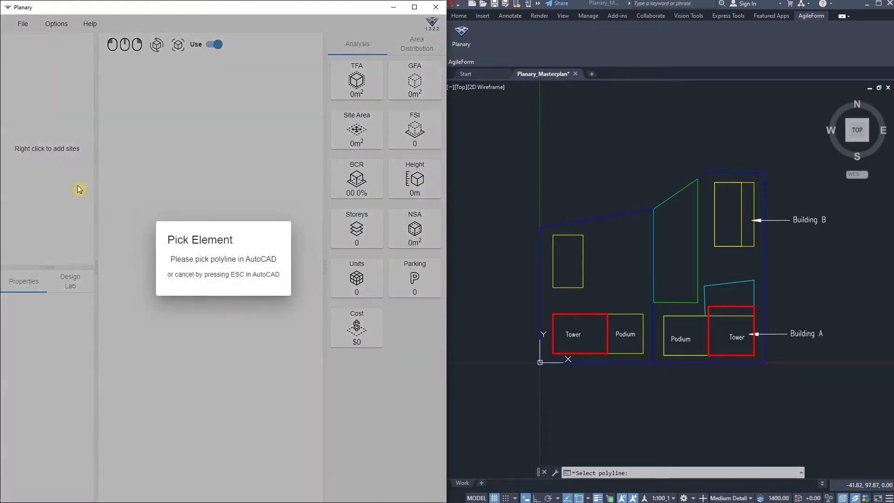
click(570, 192)
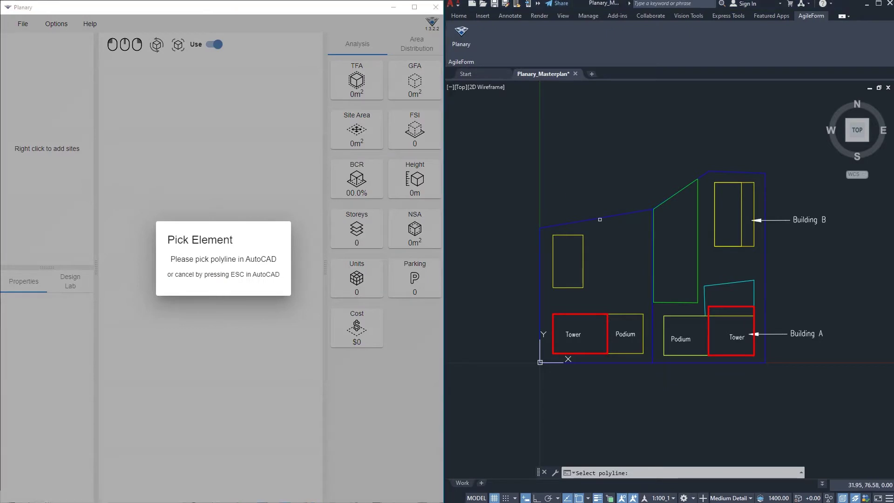
click(713, 170)
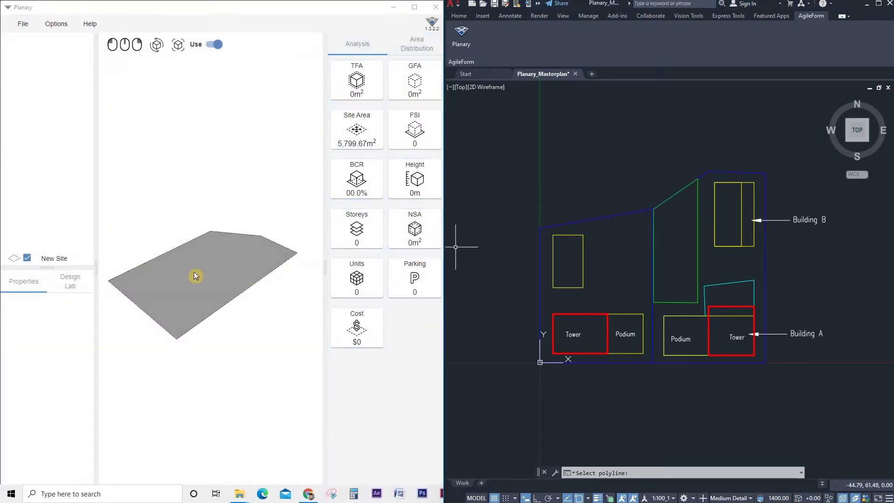
drag(209, 284, 273, 292)
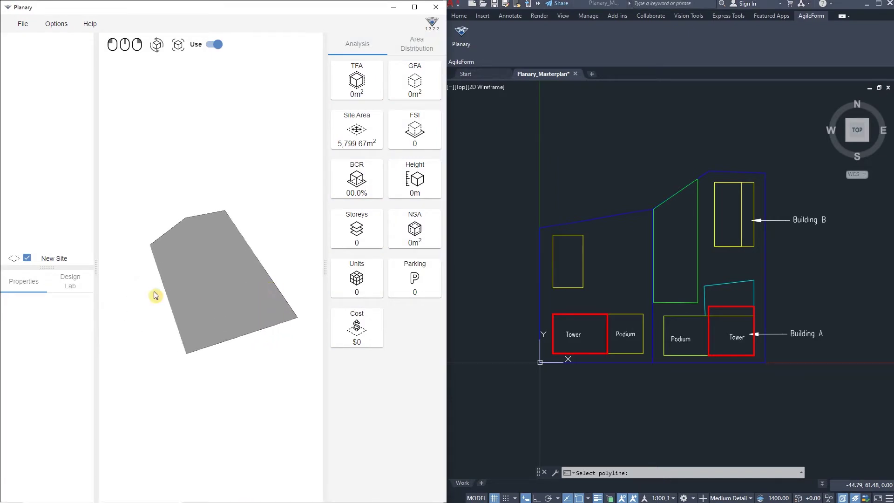
Step: Rename the new site as Site East
click(60, 262)
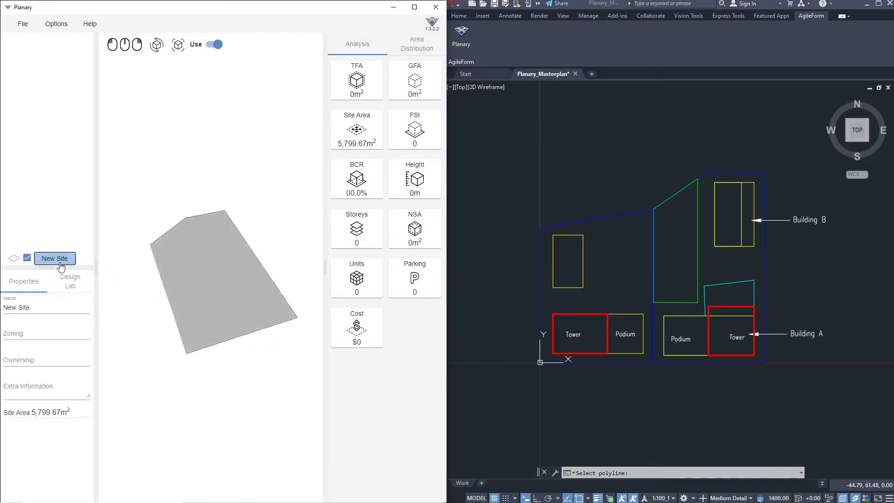
drag(31, 307, 5, 310)
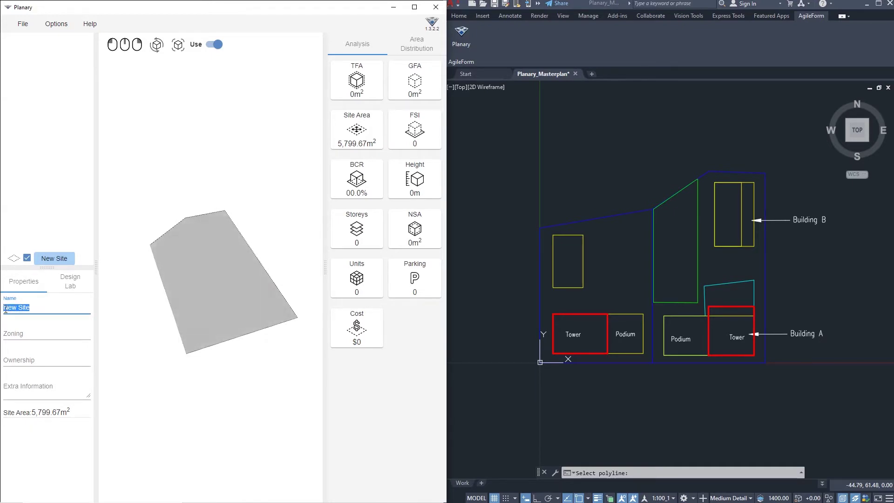
text(Site East)
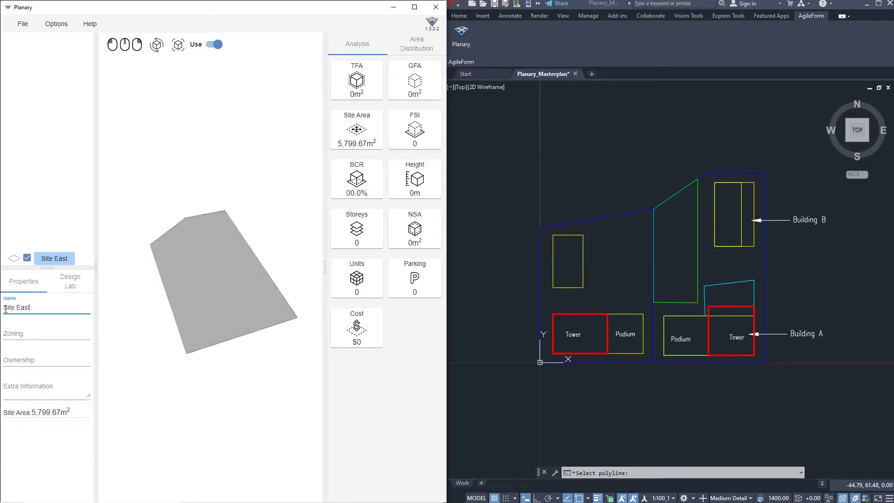
click(39, 332)
click(38, 360)
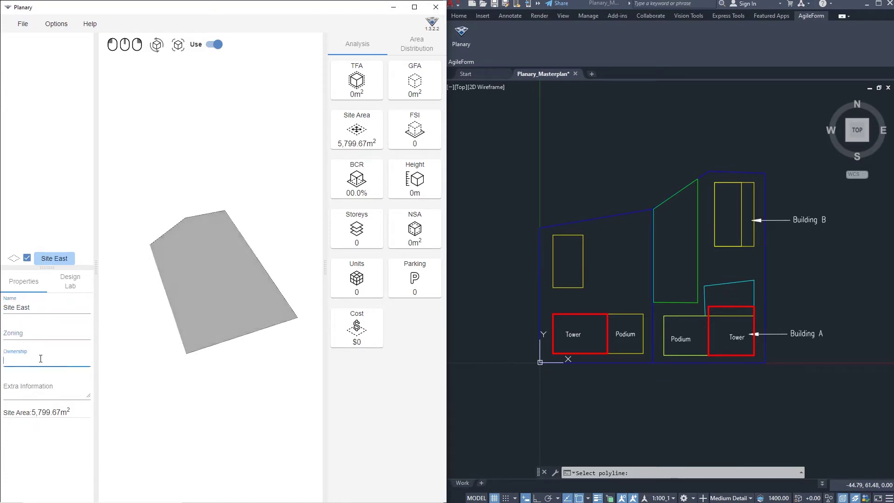
click(44, 386)
click(60, 415)
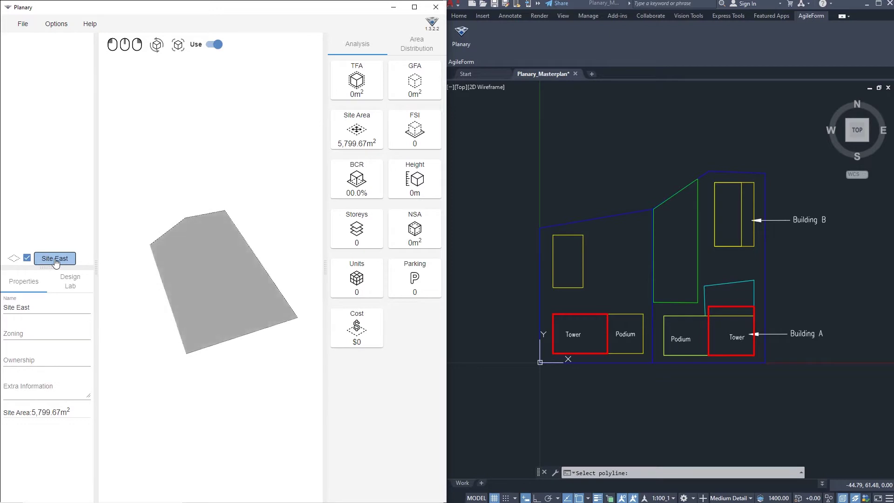
Step: Add a building to Site East
click(54, 260)
right_click(55, 261)
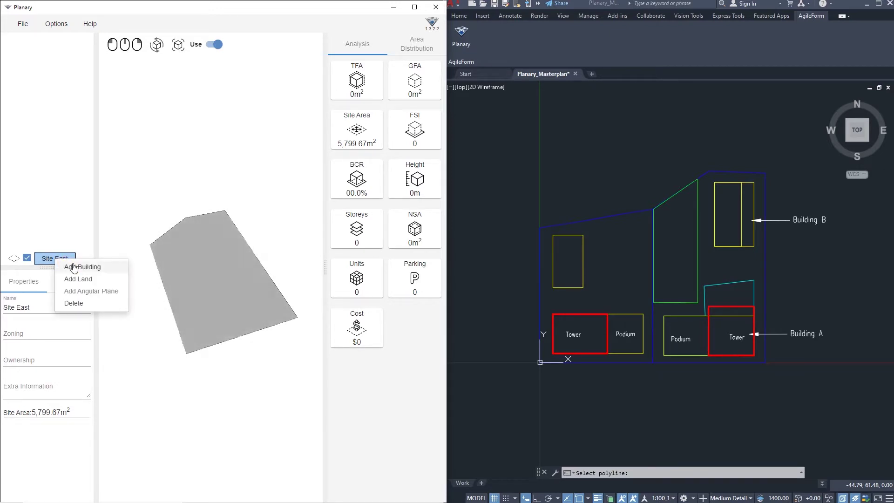
click(73, 266)
Step: Add two more buildings to Site East
right_click(66, 262)
click(74, 267)
right_click(66, 260)
click(74, 267)
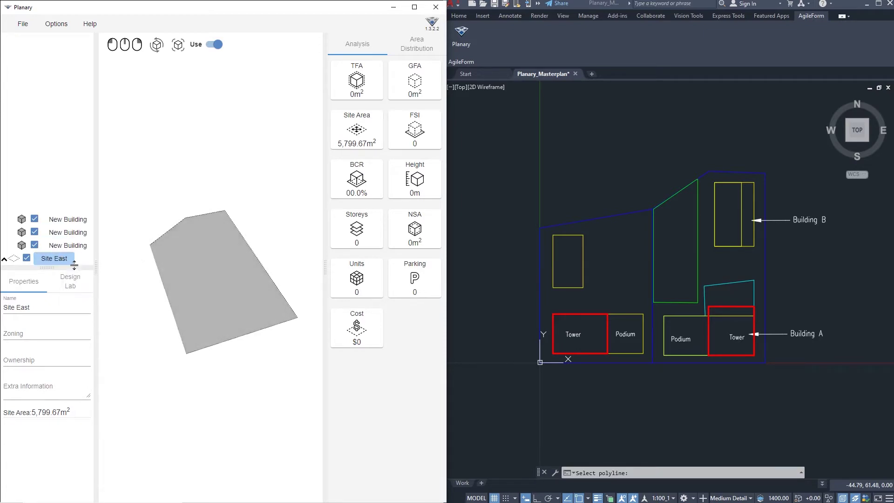
Step: Delete the two surplus buildings from Site East, keeping a single building
click(73, 233)
key(Delete)
click(73, 233)
key(Delete)
Step: Rename the building under Site East as Building A
click(72, 247)
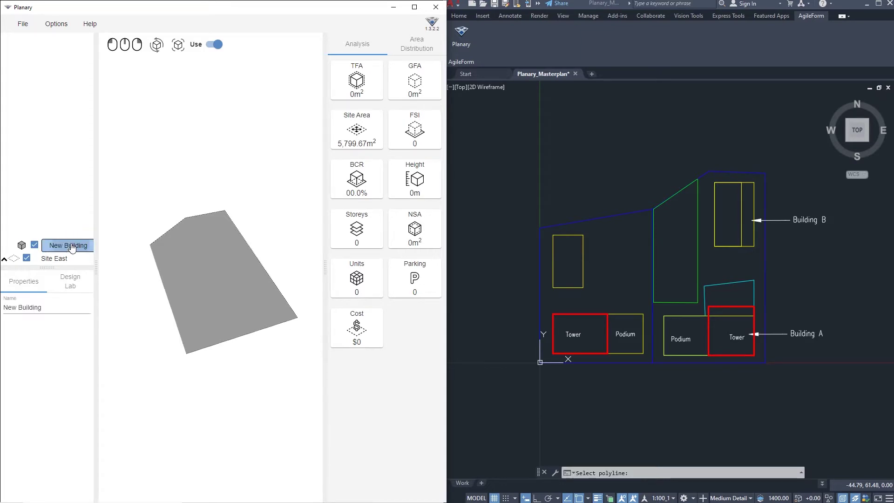
drag(45, 307, 10, 308)
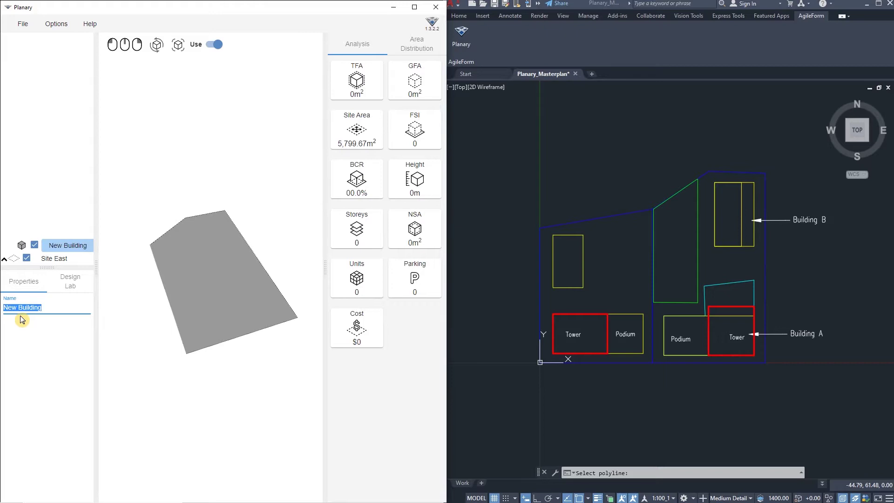
text(Bui)
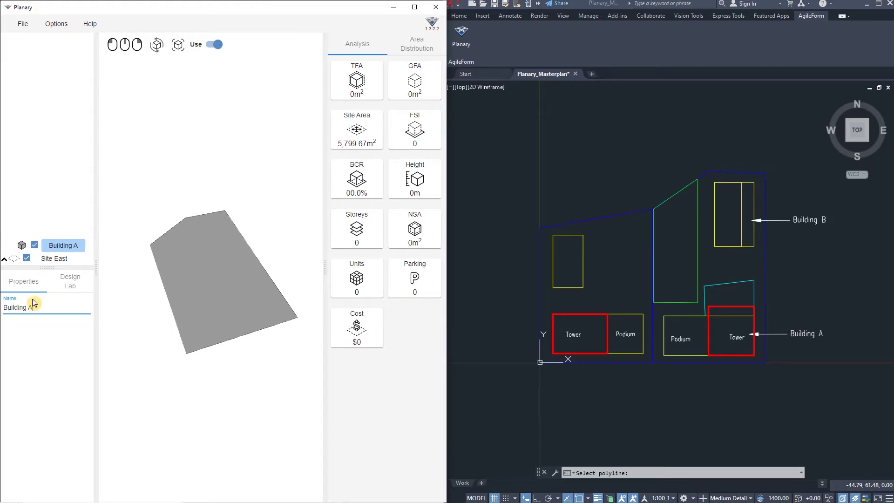
click(55, 227)
Step: Add a building part to Building A from the cyan outline around its podium in the AutoCAD drawing
click(56, 246)
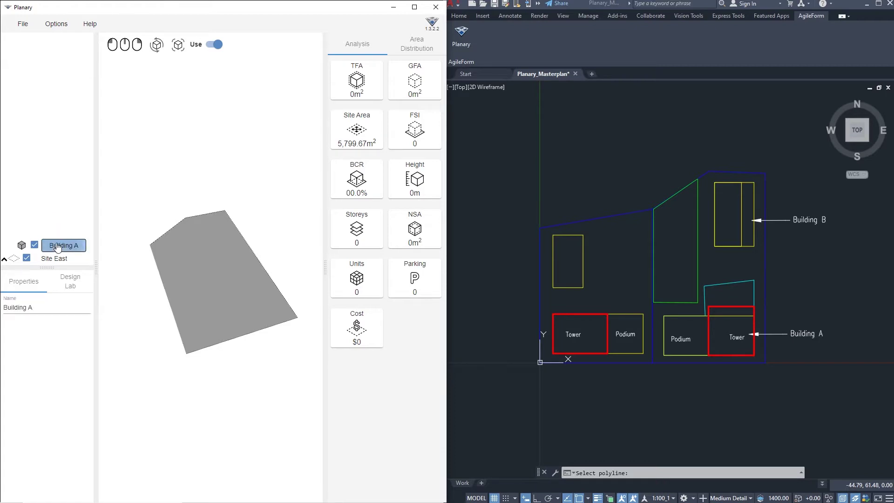
right_click(57, 247)
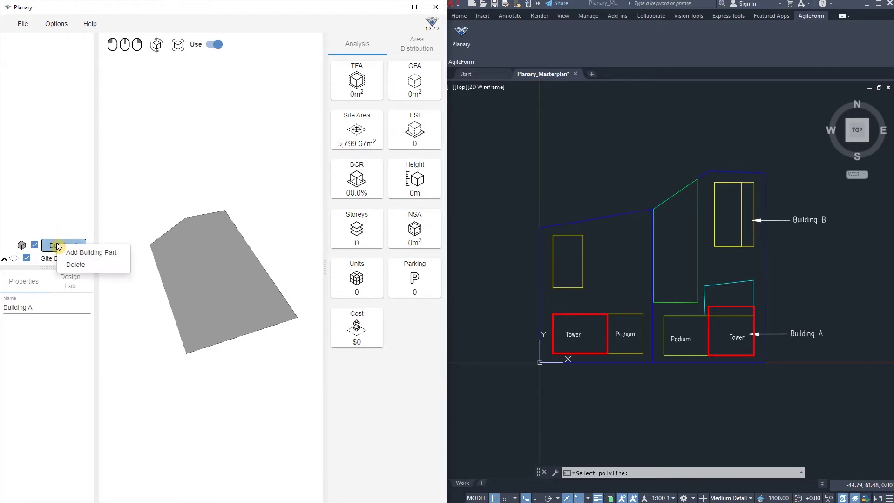
click(81, 254)
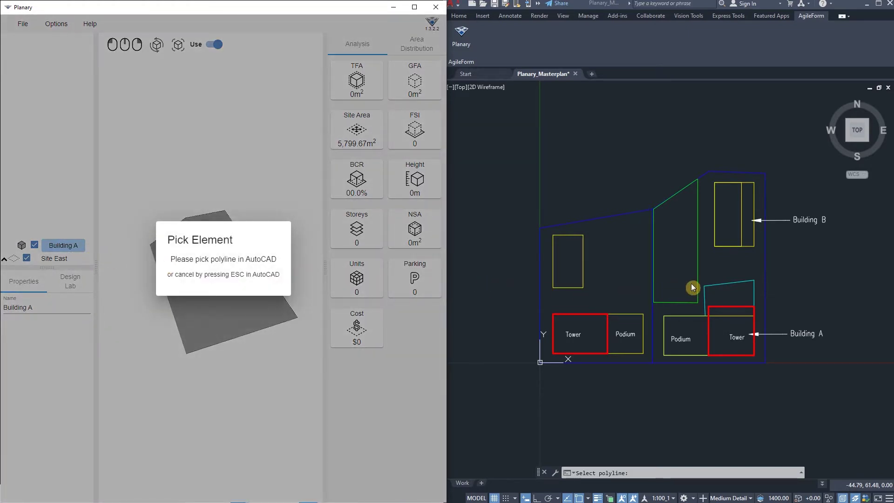
click(721, 283)
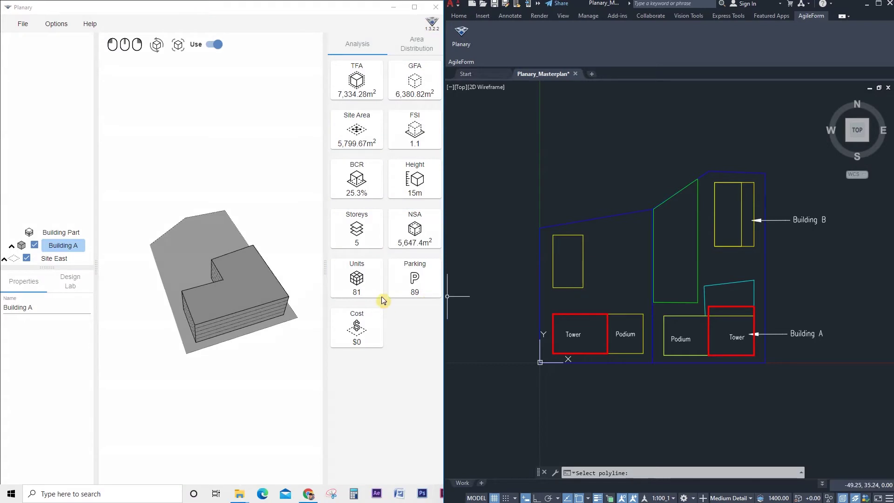
Step: Rename Building A's new building part as Ground Floor
mouse_move(262, 296)
mouse_down()
mouse_move(225, 293)
mouse_move(260, 304)
mouse_up()
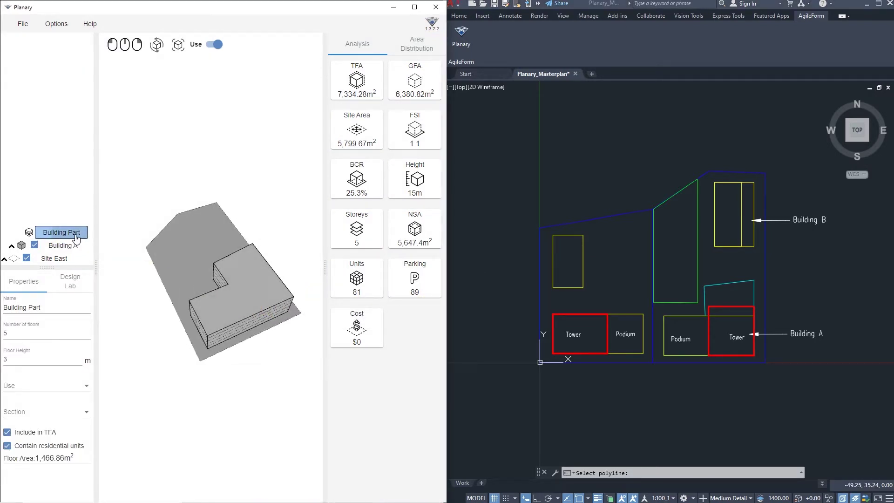
drag(54, 305, 3, 306)
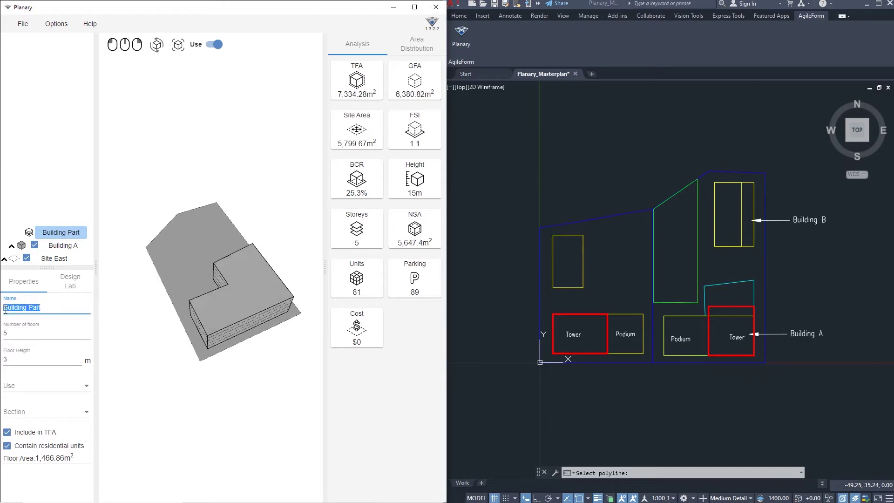
text(G)
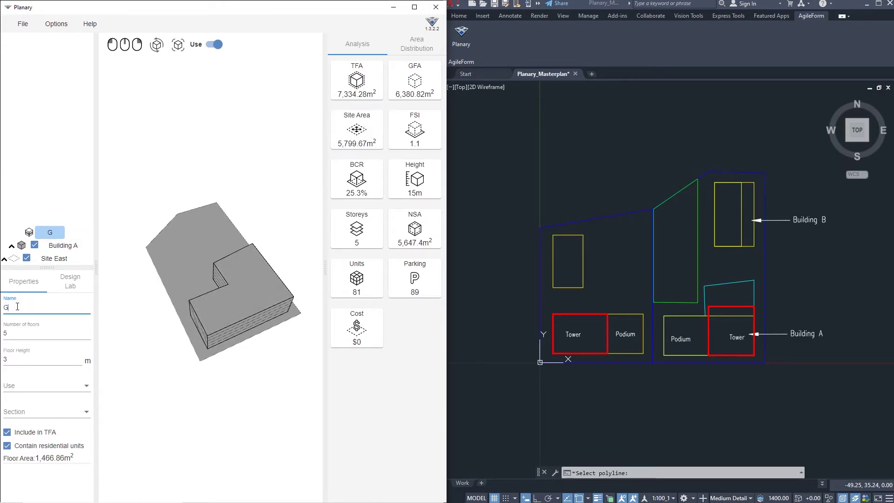
text(round)
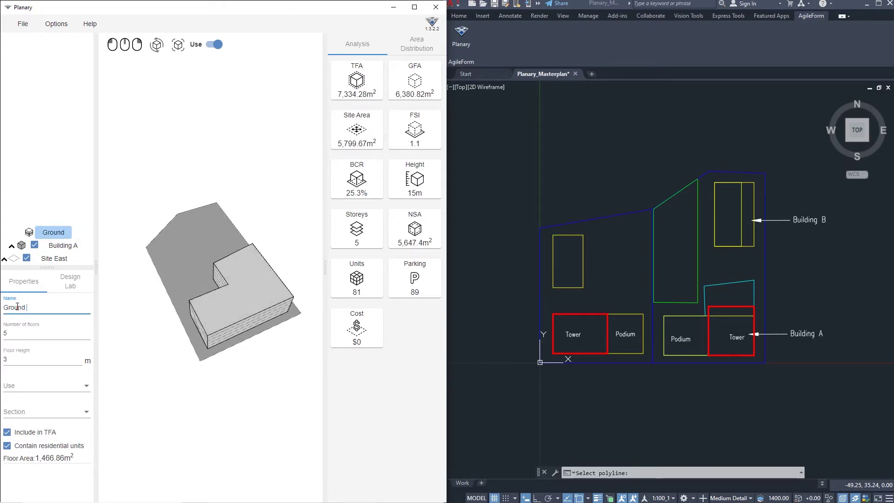
text( Floor)
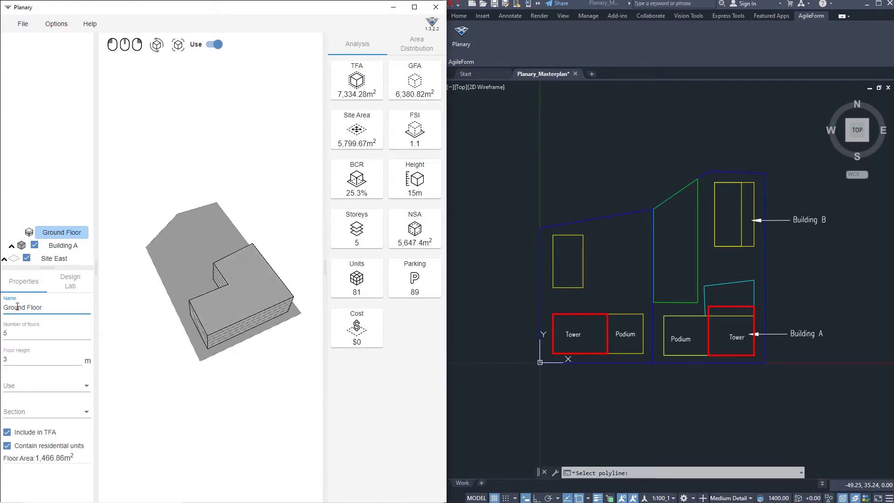
Step: Set Building A's Ground Floor to 1 floor with a floor height of 8 m
click(6, 333)
drag(6, 333, 16, 332)
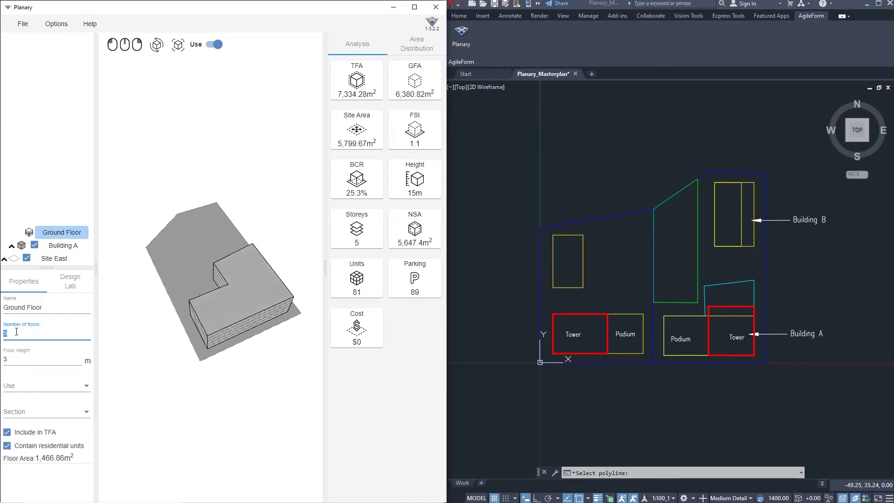
text(1)
click(6, 359)
double_click(6, 358)
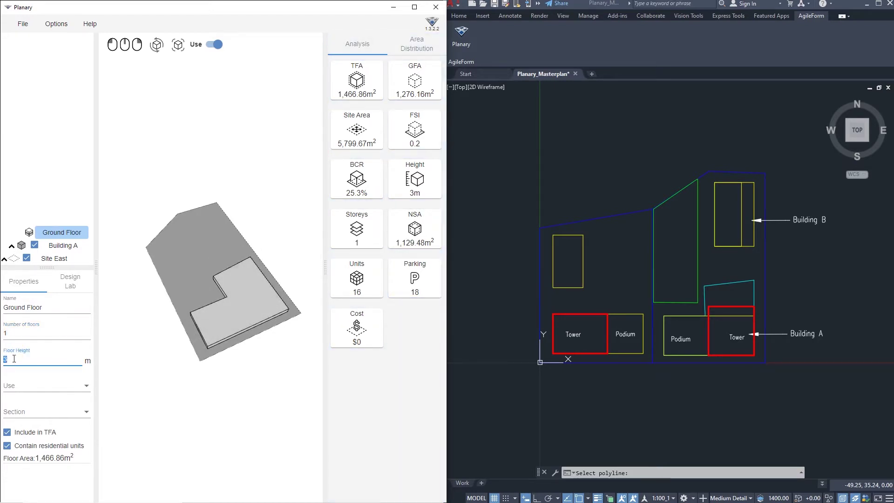
text(8)
Step: Assign the Ground Floor Retail use and the Podium section, and mark it as containing no residential units
click(17, 386)
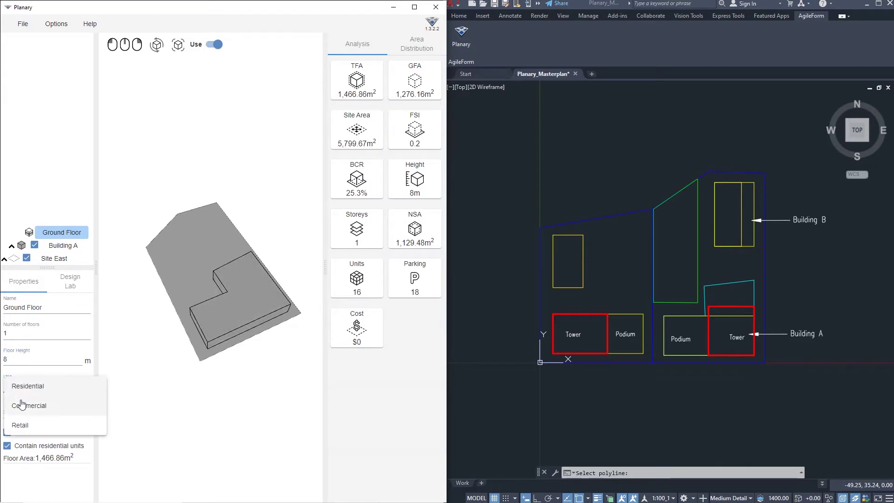
click(21, 429)
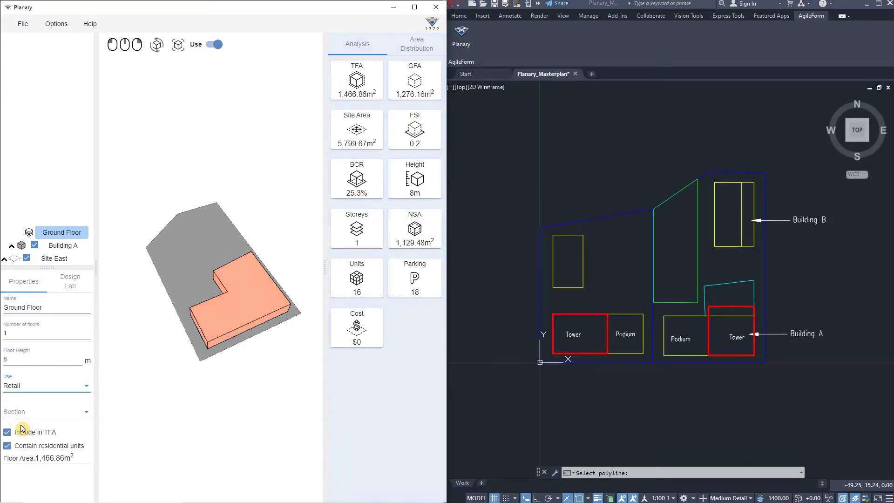
click(23, 415)
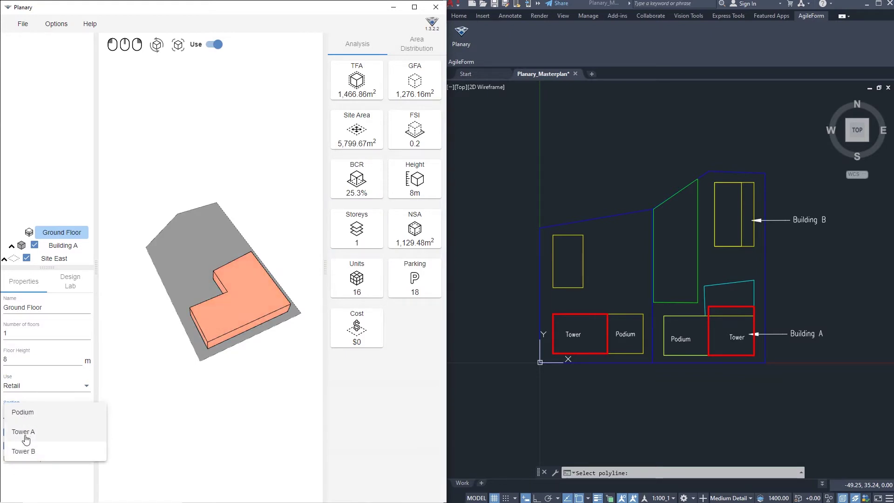
click(29, 414)
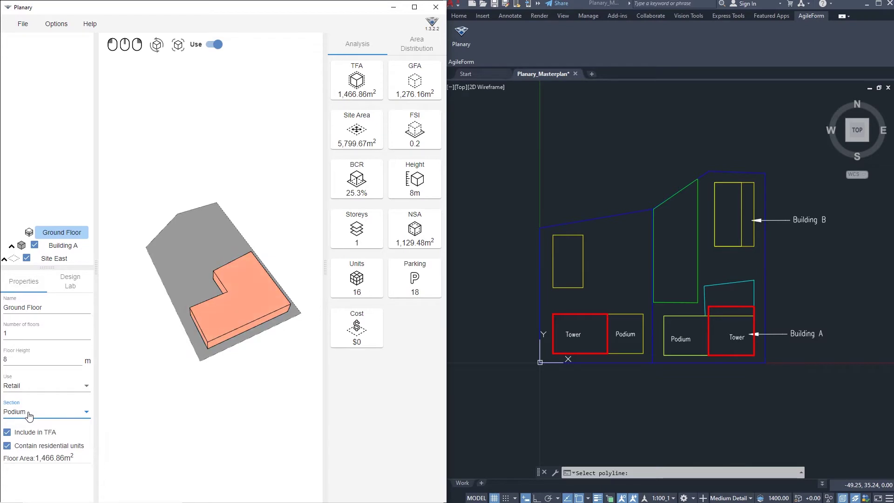
click(9, 448)
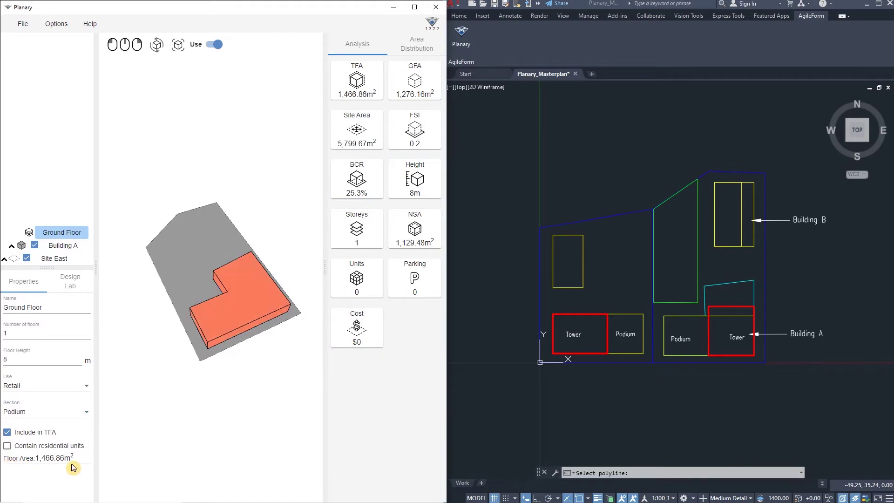
Step: Add a building part on top of the Ground Floor from Building A's yellow podium outline in the AutoCAD drawing
click(171, 356)
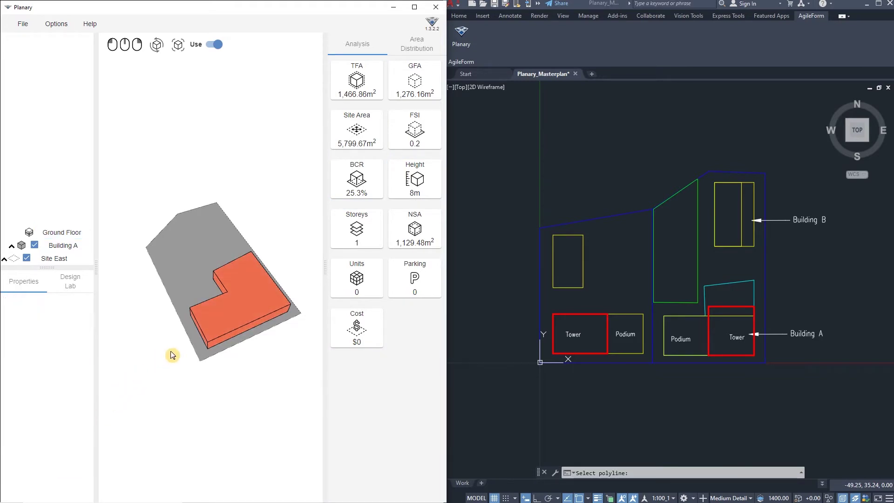
drag(172, 356, 145, 351)
click(71, 234)
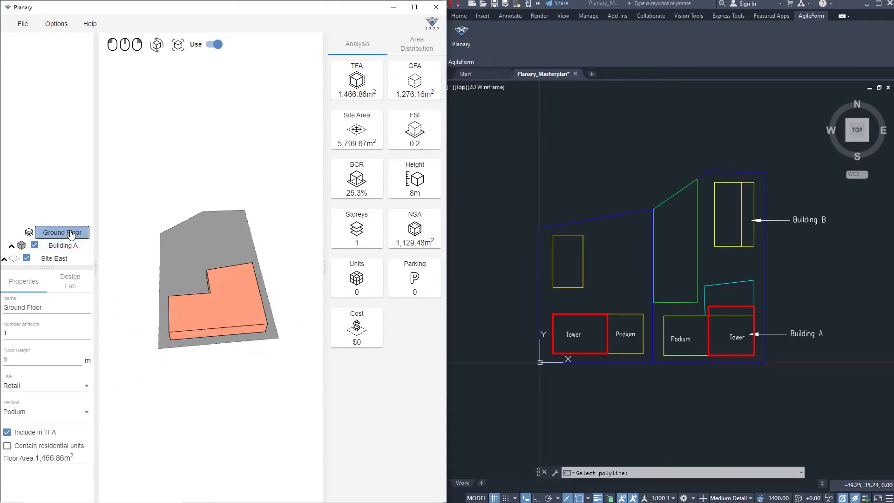
right_click(72, 233)
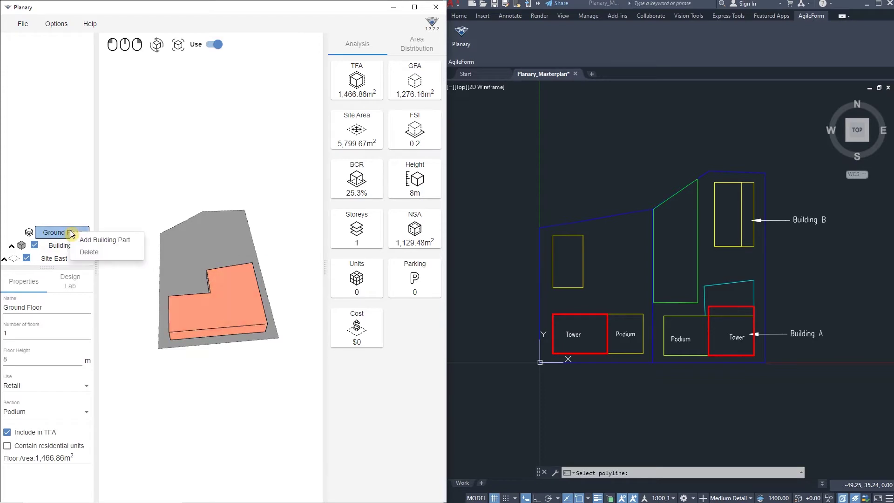
click(112, 241)
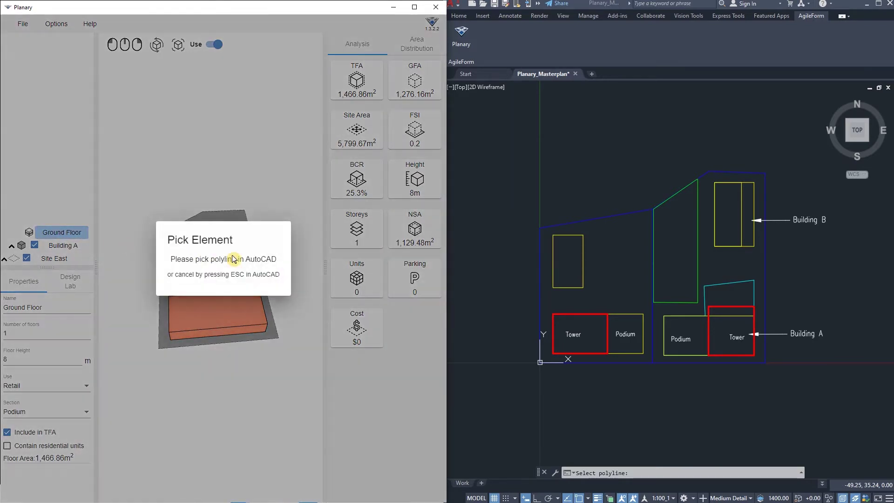
click(688, 314)
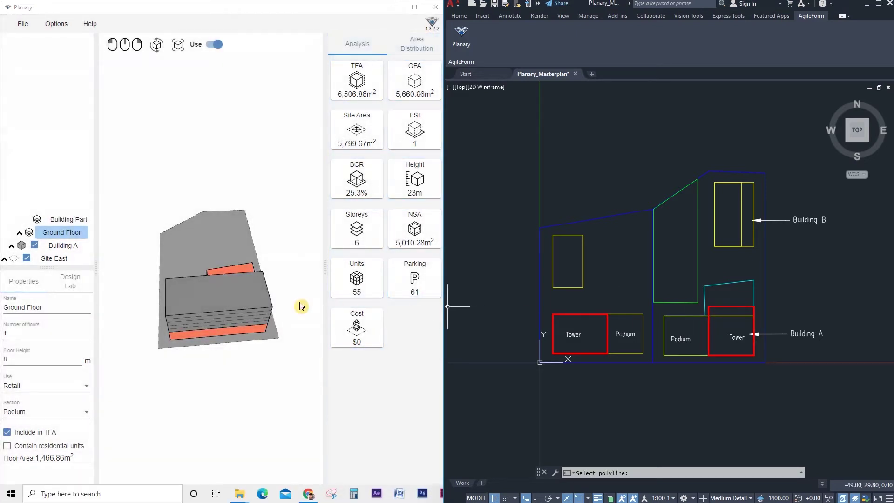
Step: Rename the new building part above the Ground Floor as Podium and set it to 4 floors
click(233, 298)
drag(225, 311, 273, 308)
click(234, 295)
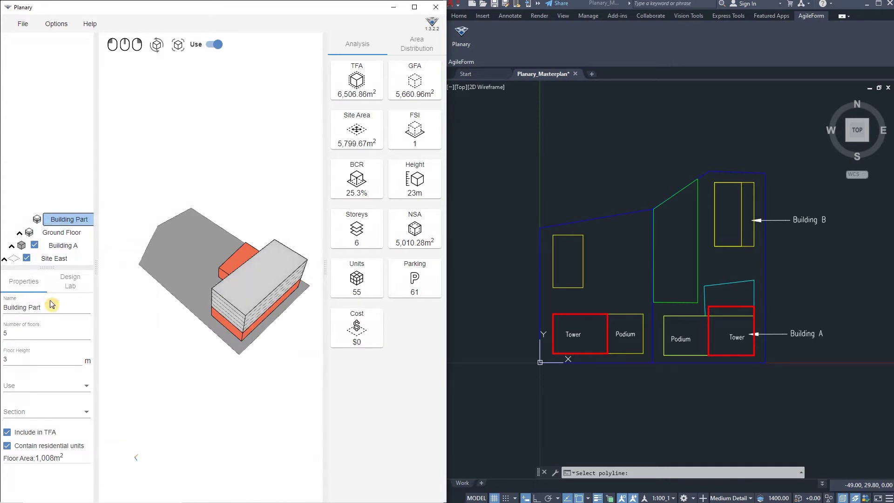
triple_click(4, 309)
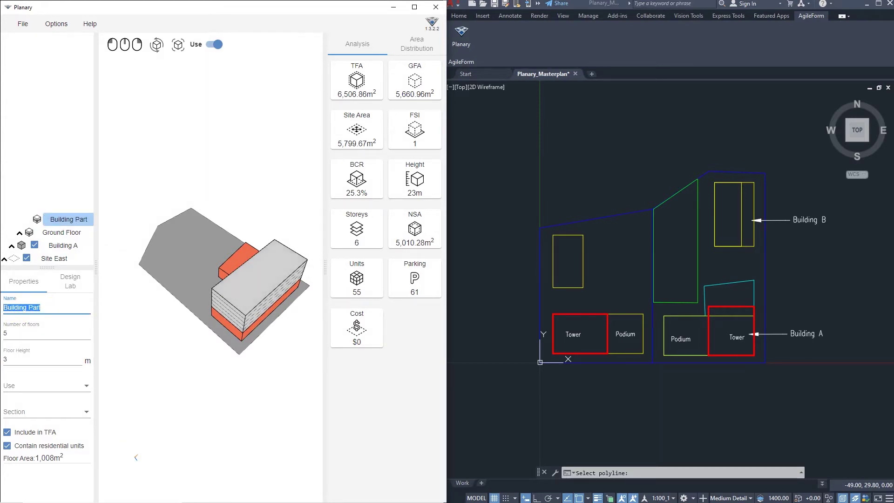
text(Podium)
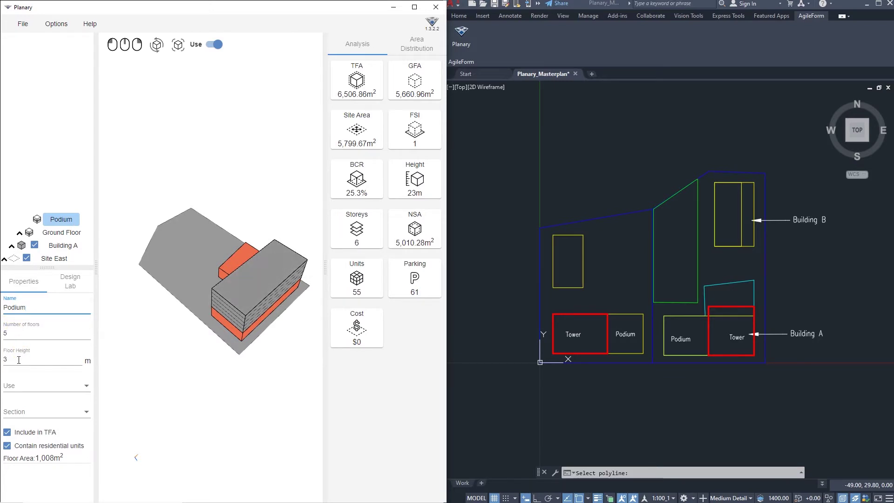
click(11, 335)
key(BackSpace)
text(4)
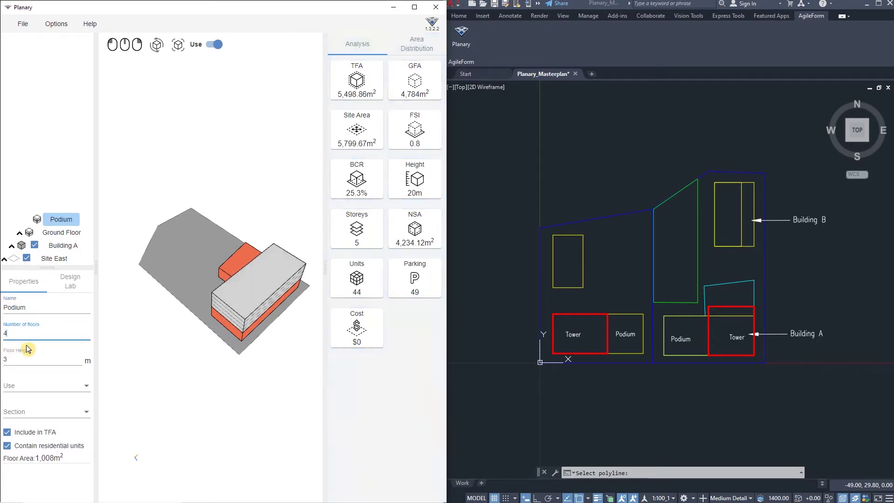
Step: Assign Residential use and the Podium section to Building A's Podium part
click(28, 386)
click(19, 386)
click(20, 410)
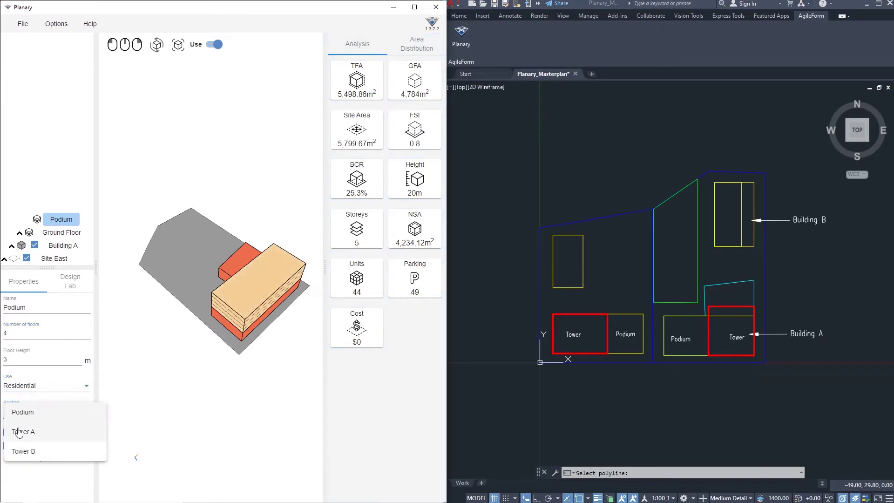
click(20, 413)
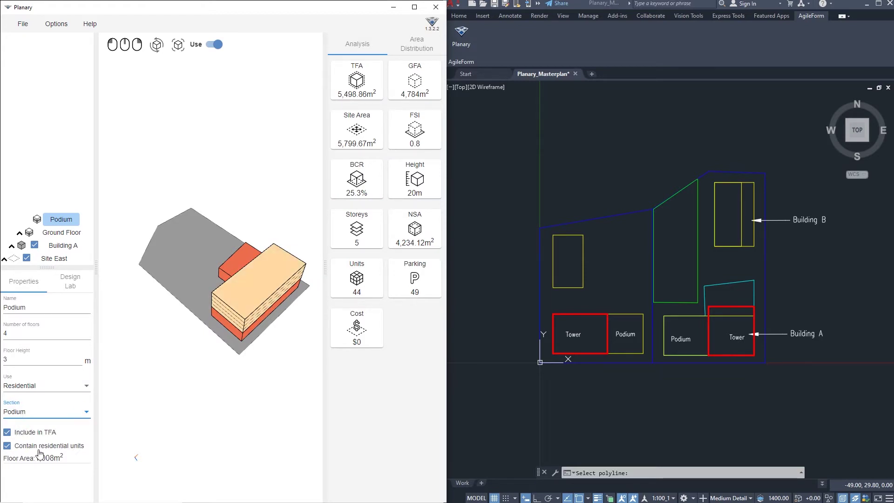
Step: Add a building part on top of the Podium from Building A's red tower outline in the AutoCAD drawing
drag(206, 376, 113, 347)
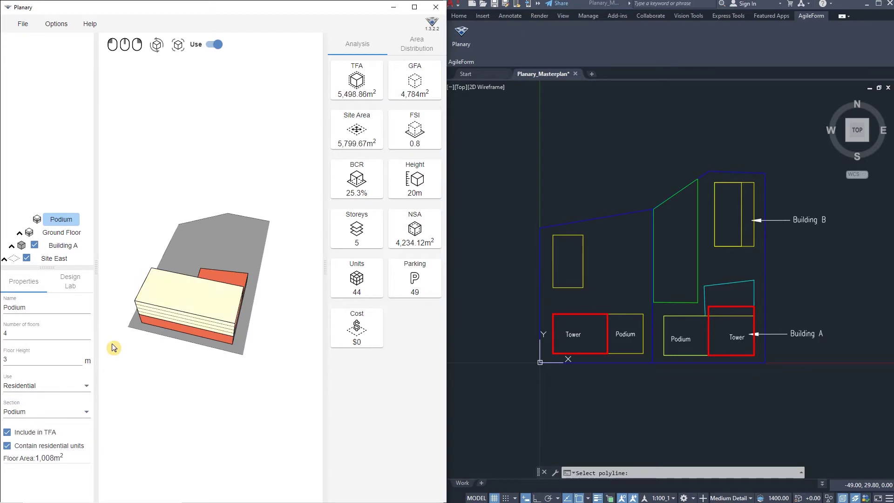
right_click(62, 222)
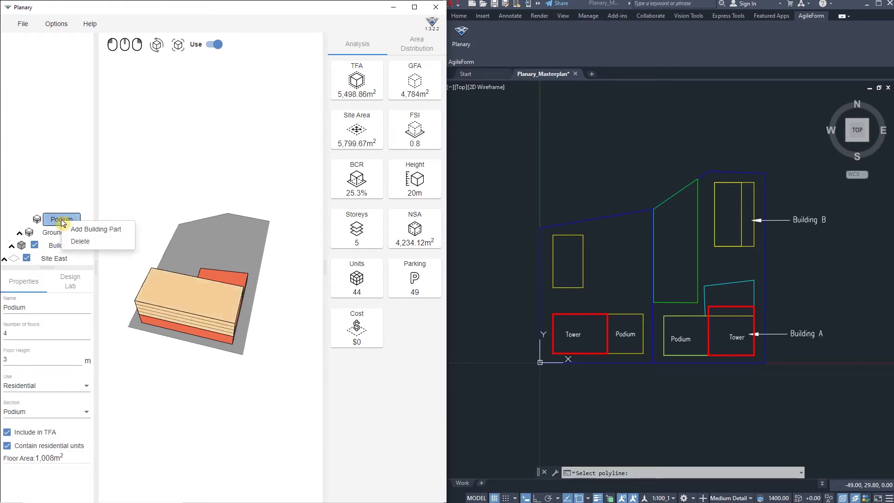
click(78, 230)
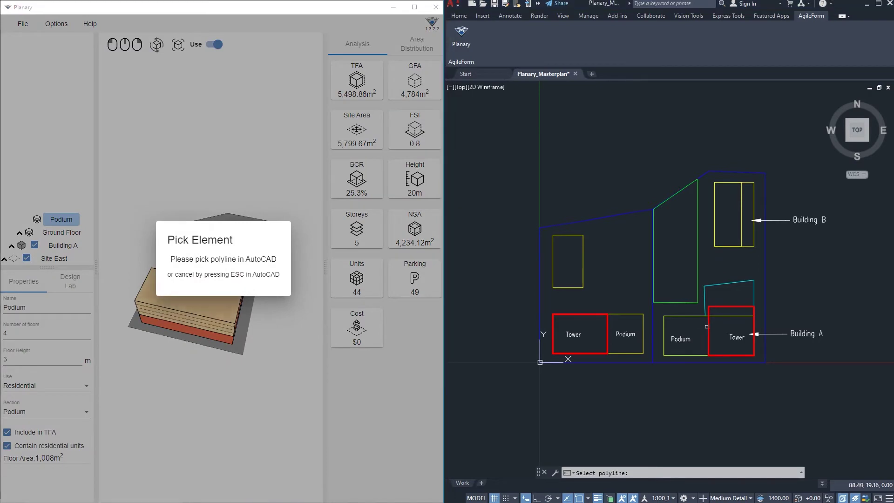
click(708, 331)
Step: Rename the new building part above the Podium as Tower
click(209, 292)
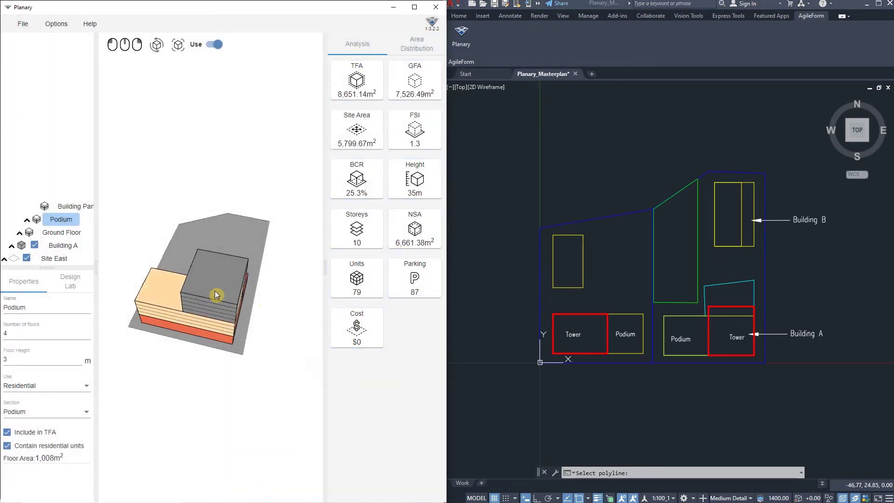
drag(219, 320, 174, 309)
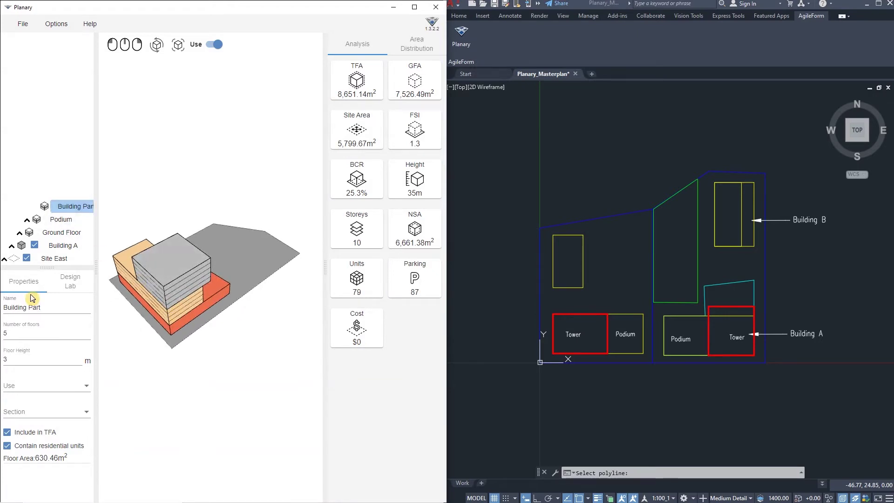
triple_click(22, 311)
text(Toer)
key(BackSpace)
key(BackSpace)
key(BackSpace)
key(BackSpace)
text(Tower)
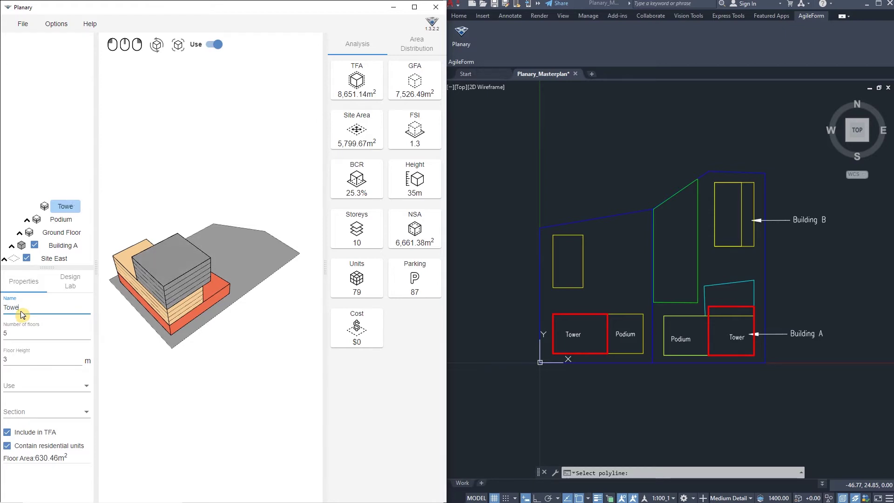
Step: Give Building A's Tower 18 floors, Residential use and the Tower A section
click(7, 334)
key(BackSpace)
text(18)
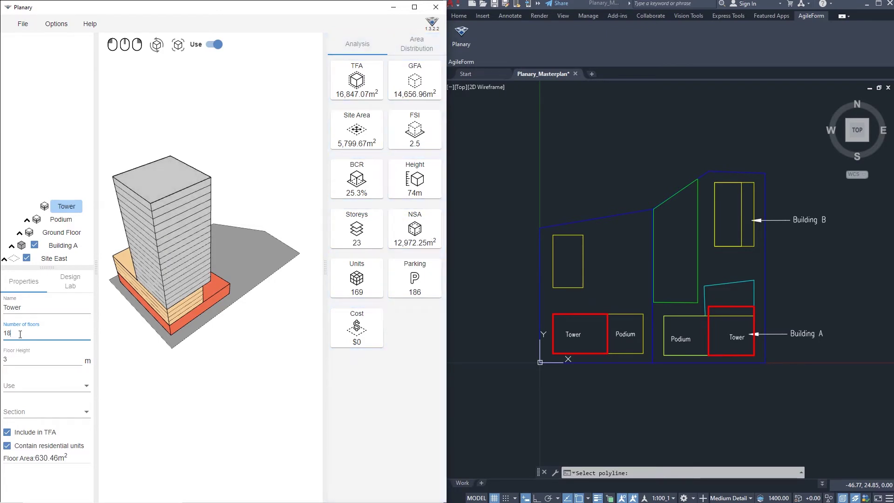
click(19, 387)
click(18, 387)
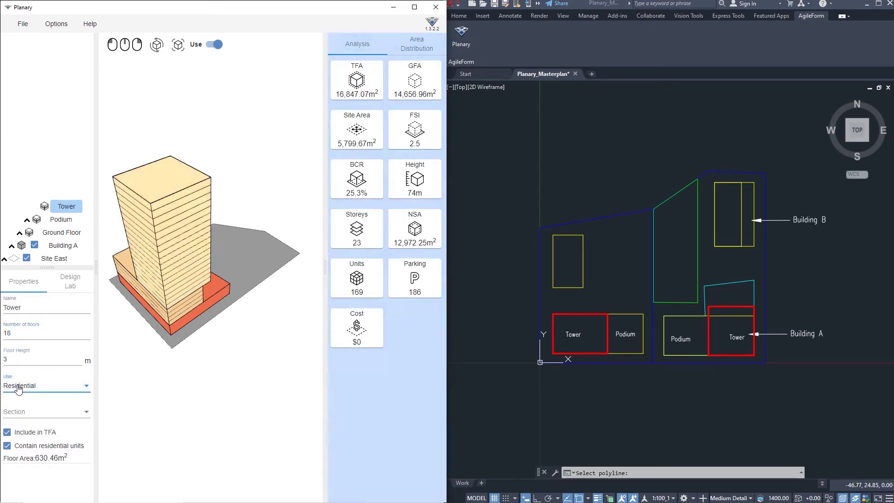
click(19, 411)
click(24, 432)
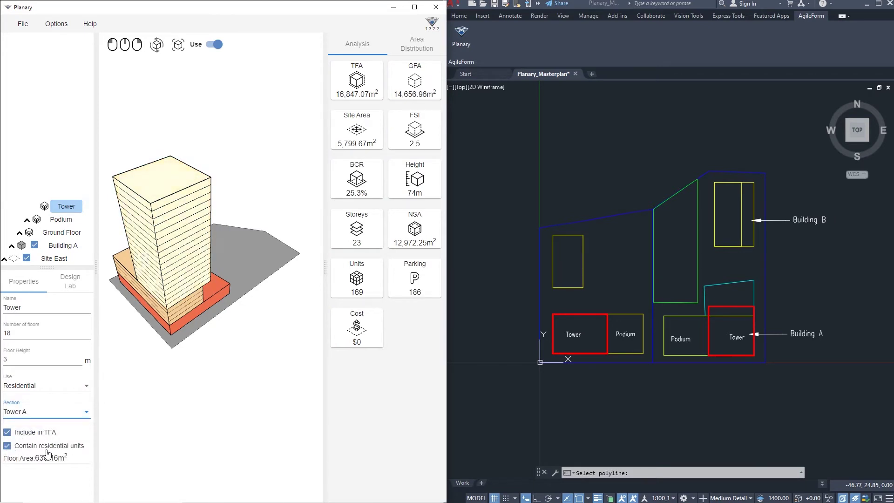
Step: Add a second building to Site East and rename it as Building B
drag(150, 356, 392, 356)
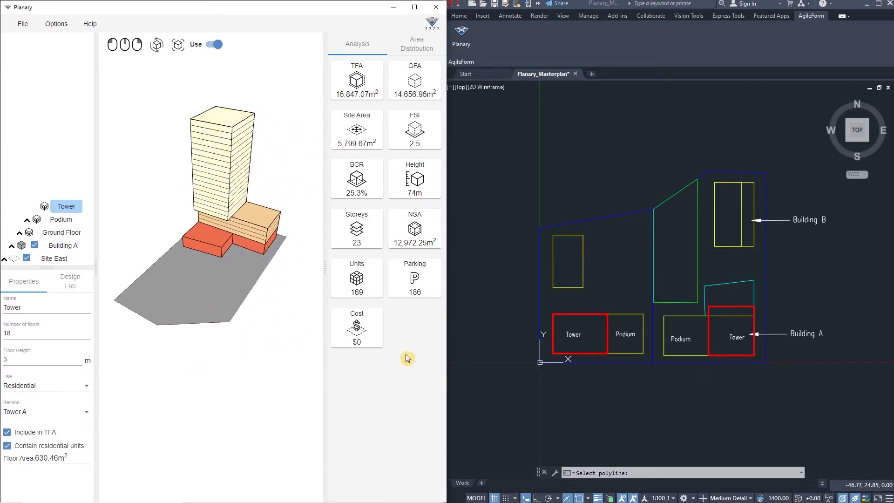
click(11, 245)
right_click(53, 258)
click(74, 269)
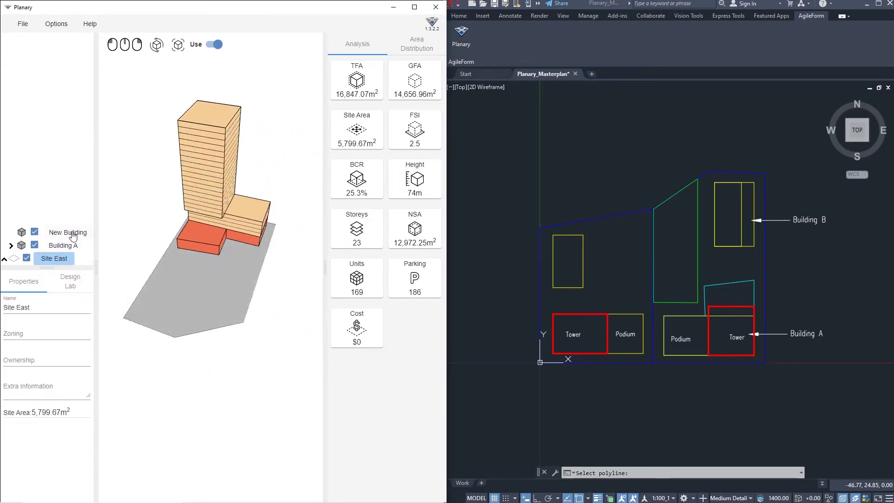
click(41, 307)
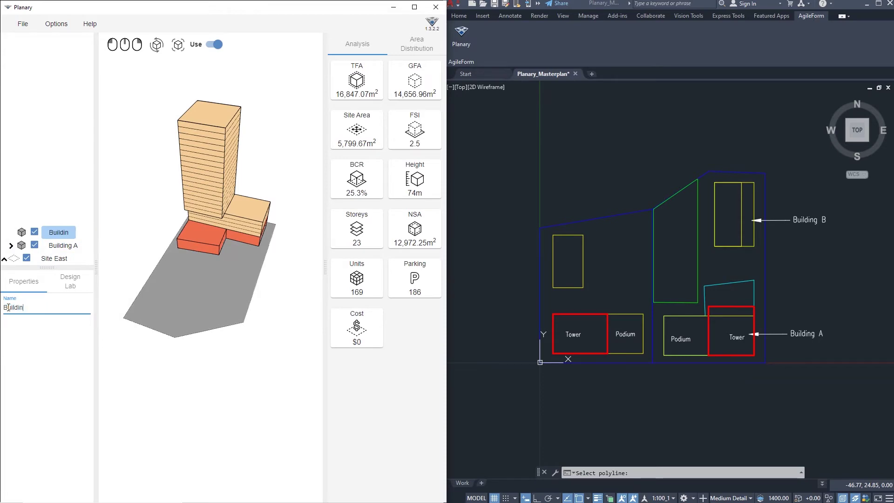
Step: Add Podium and Top Floors parts to Building B, giving Top Floors 2 floors of 3.5 m, Residential use and the Podium section
right_click(63, 231)
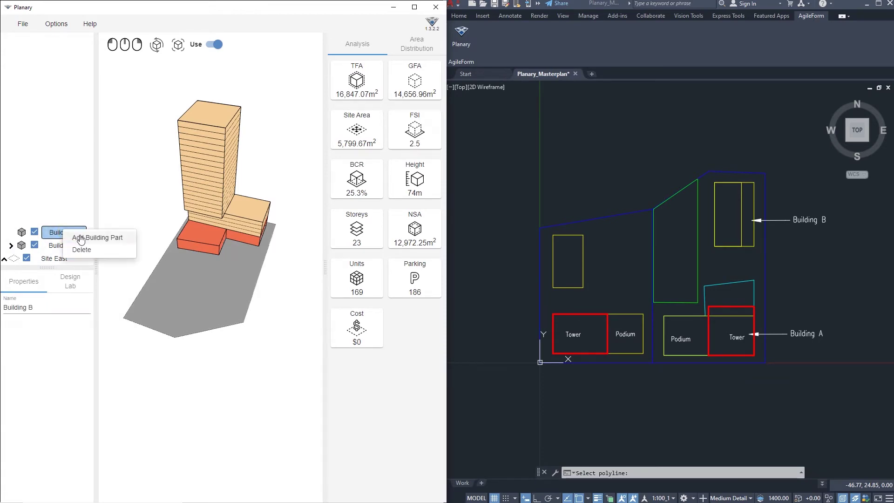
click(82, 235)
click(28, 412)
click(24, 411)
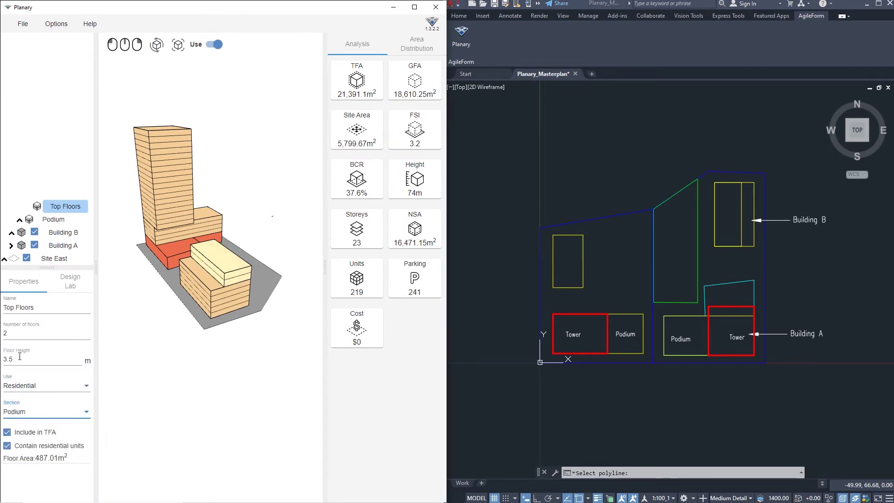
Step: Examine the hierarchy of Site East, expanding its buildings and Building A's parts
click(65, 197)
drag(202, 288, 149, 331)
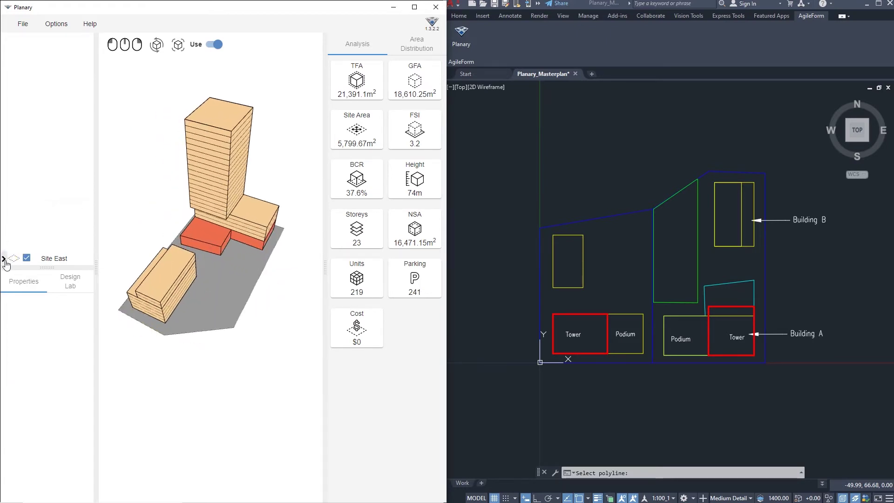
click(47, 260)
click(4, 259)
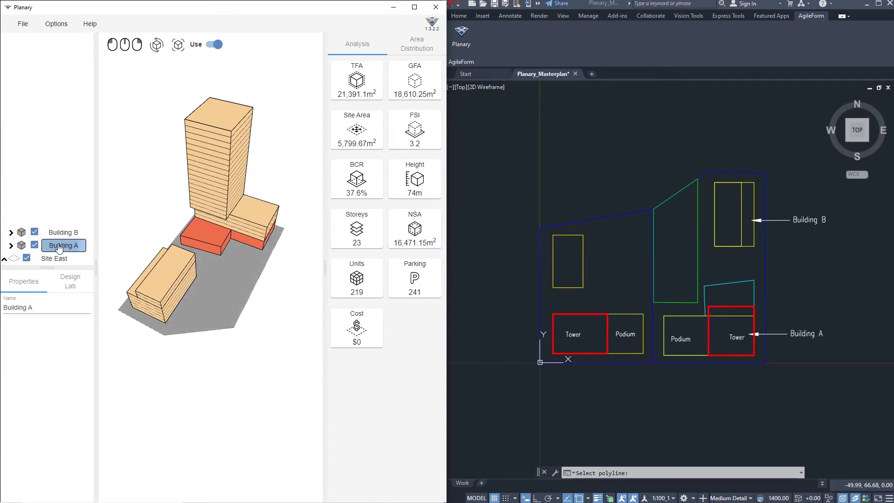
click(13, 246)
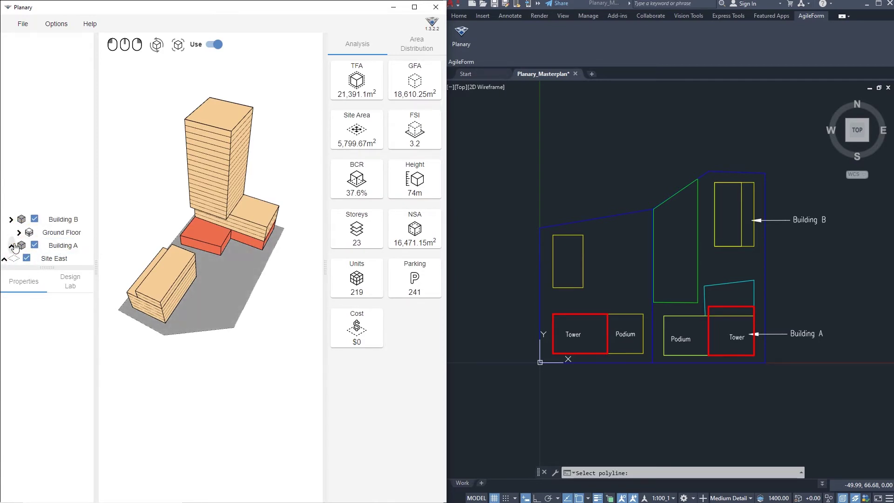
Step: Examine the stacked parts of Building A and Building B one by one, from Ground Floor to Tower and from Podium to Top Floors
click(47, 237)
click(20, 233)
click(54, 224)
click(27, 220)
click(66, 208)
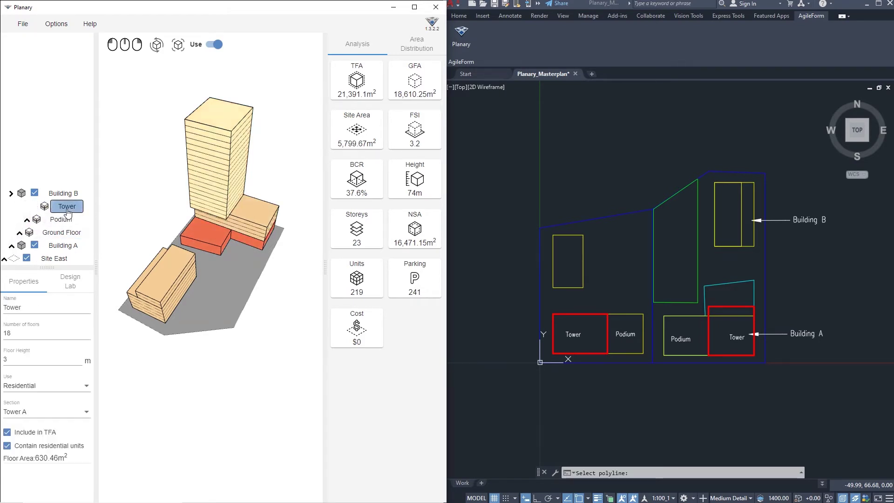
click(58, 193)
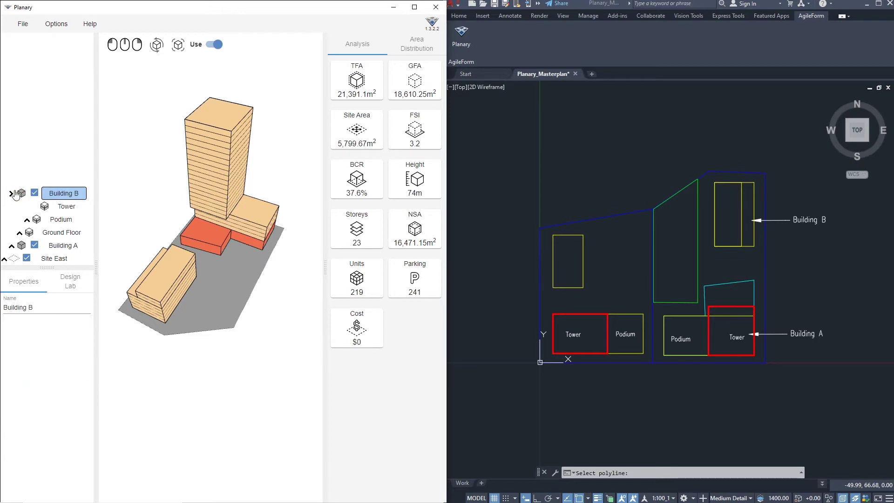
click(47, 183)
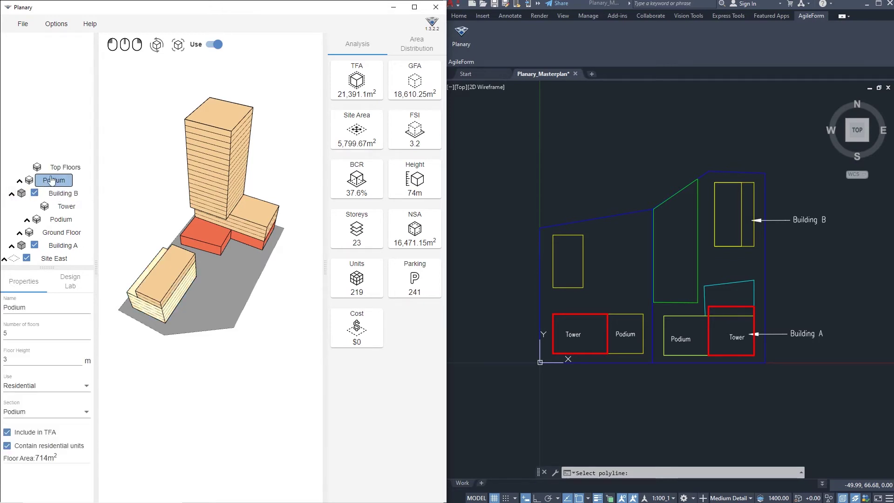
click(56, 168)
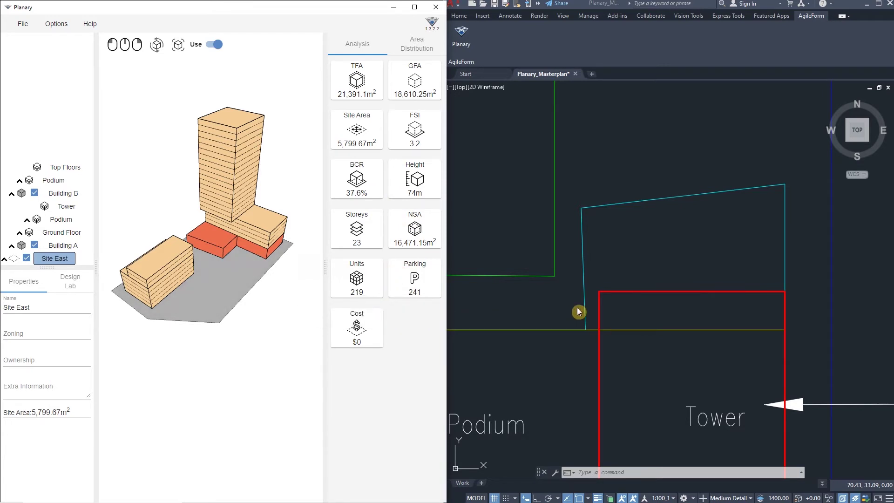
Step: Try enlarging Building A's Tower by stretching the north and west edges of its polyline in AutoCAD, and undo both stretches
click(615, 282)
scroll(614, 283, down, 4)
click(619, 290)
click(613, 282)
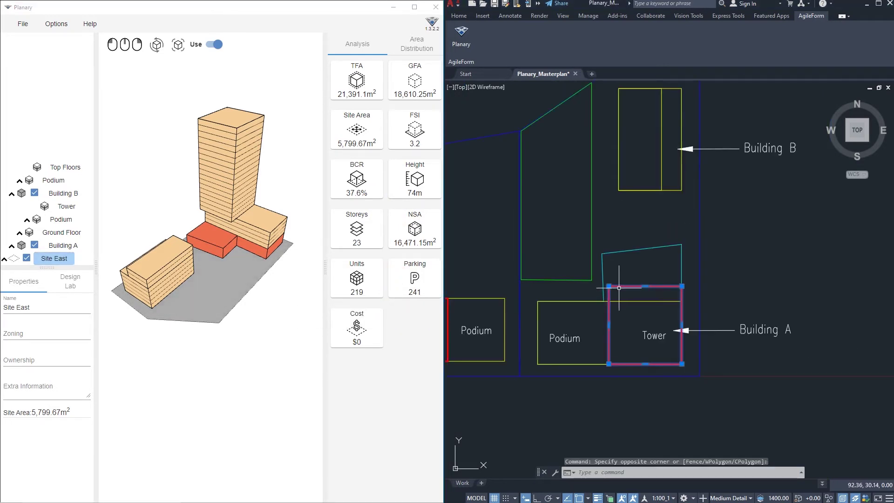
click(644, 286)
click(644, 271)
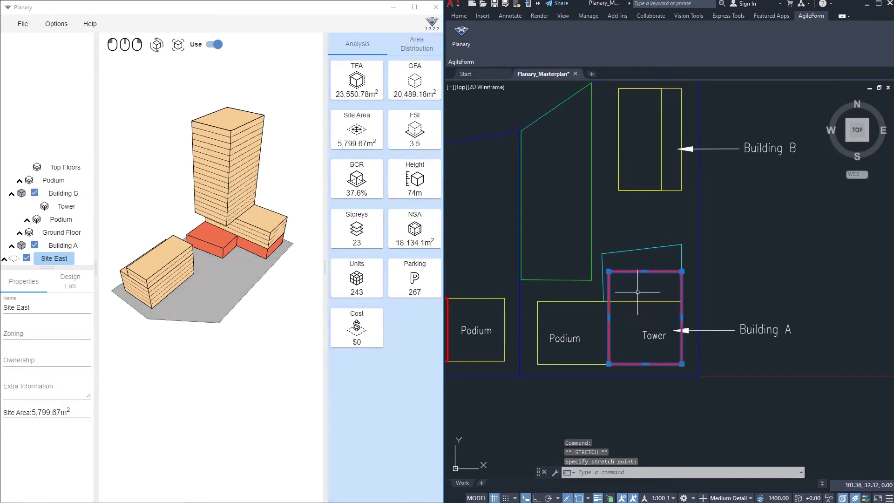
click(609, 318)
click(566, 318)
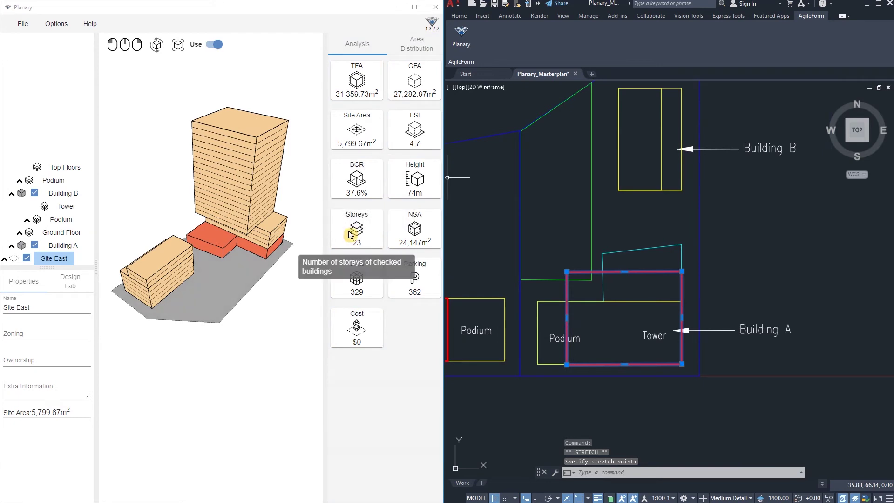
key(ctrl+z)
key(ctrl+z)
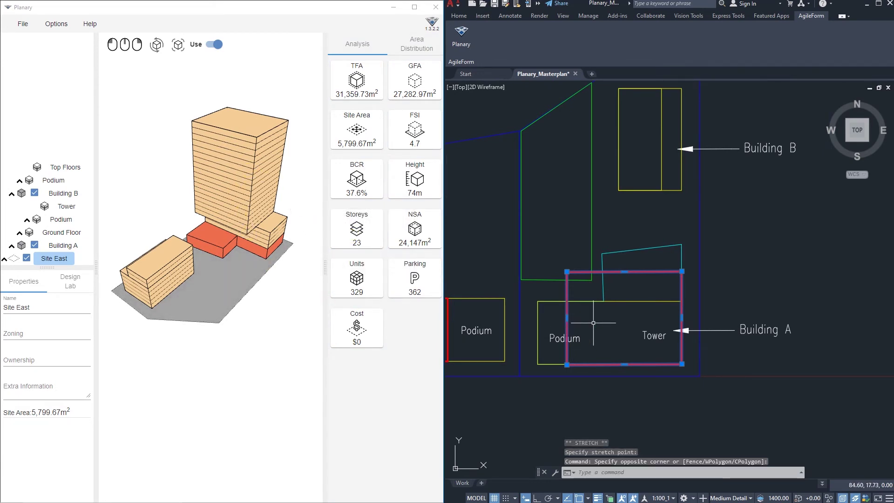
Step: Try reshaping Building A's Ground Floor by stretching its polyline's northwest corner northward, and undo the stretch
click(605, 273)
click(604, 254)
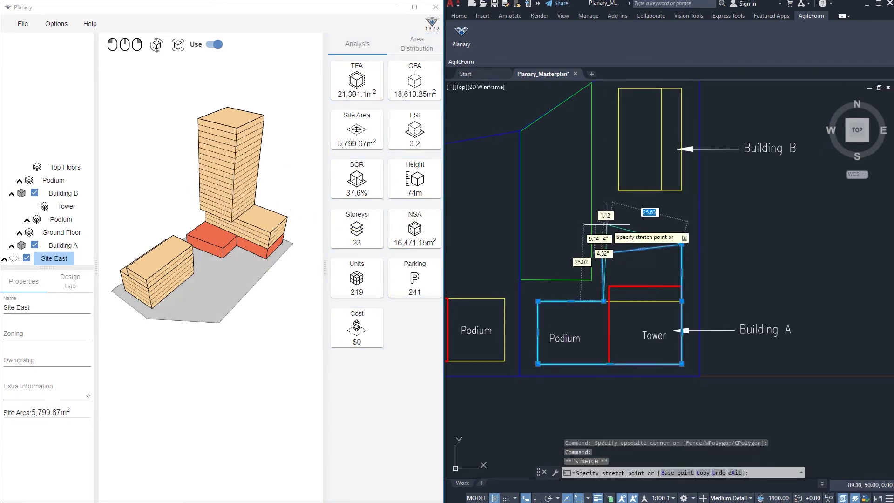
click(602, 193)
click(220, 233)
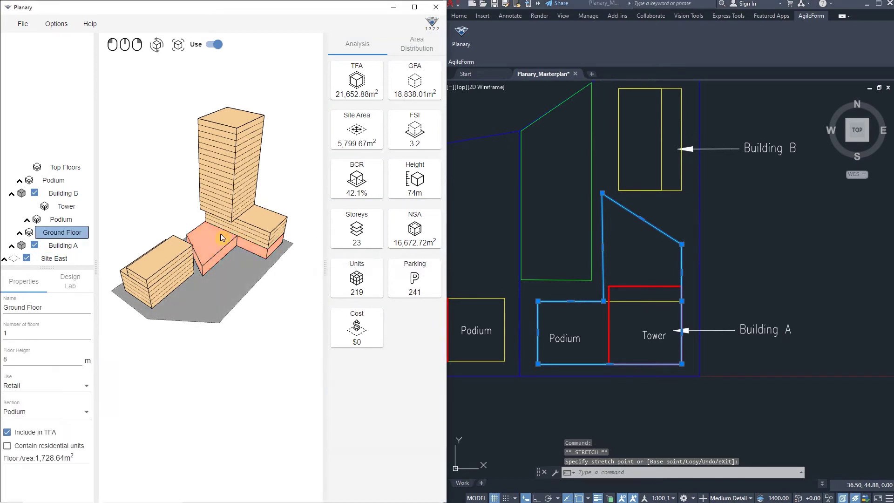
key(ctrl+z)
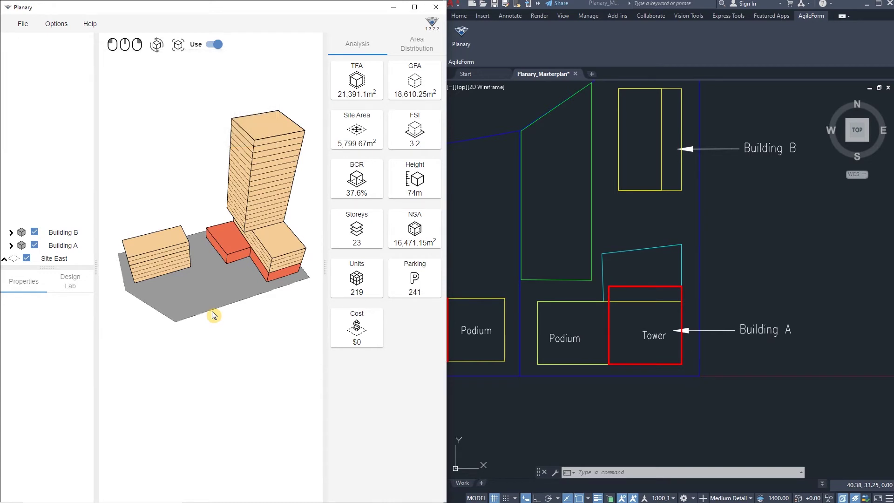
Step: Add a land area to Site East from the green polyline
click(55, 260)
right_click(57, 260)
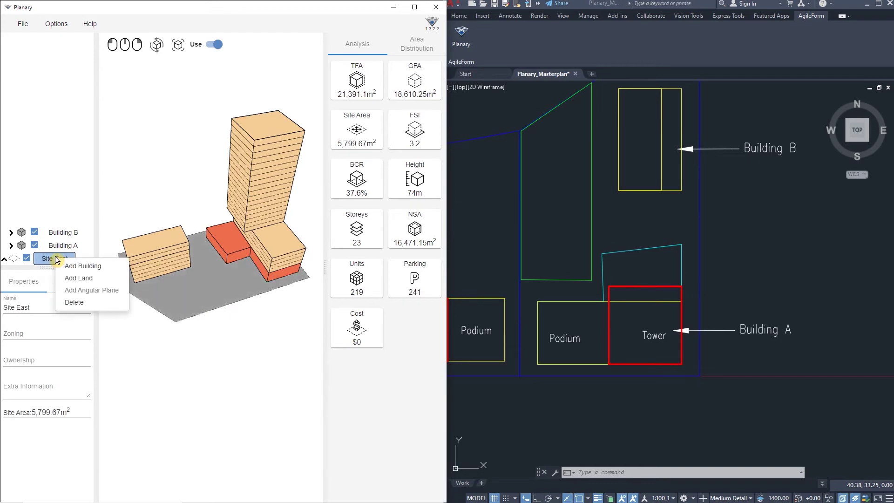
click(71, 279)
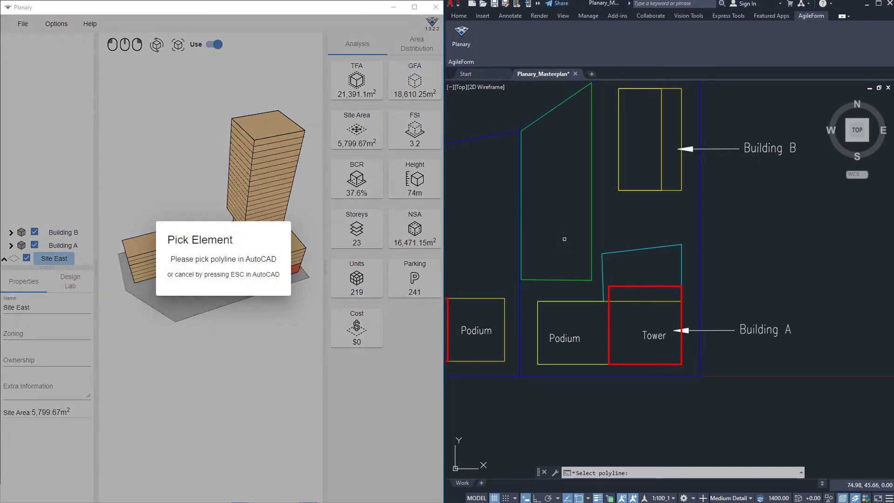
click(591, 229)
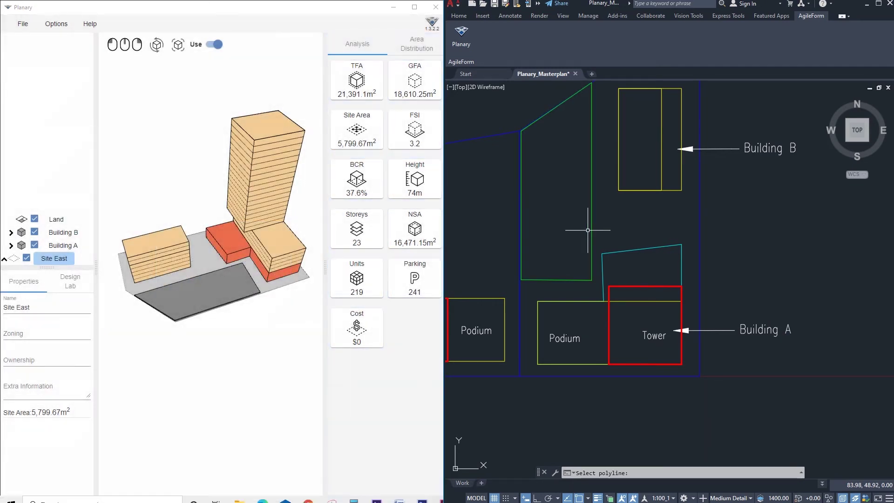
Step: Rename the new land area as Park and set its use to Greenery
click(228, 276)
double_click(24, 308)
text(Park)
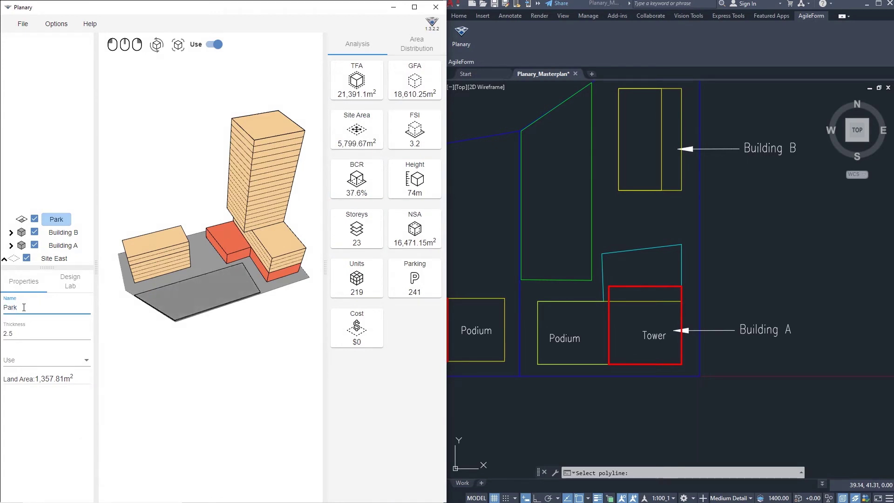
click(27, 360)
click(25, 379)
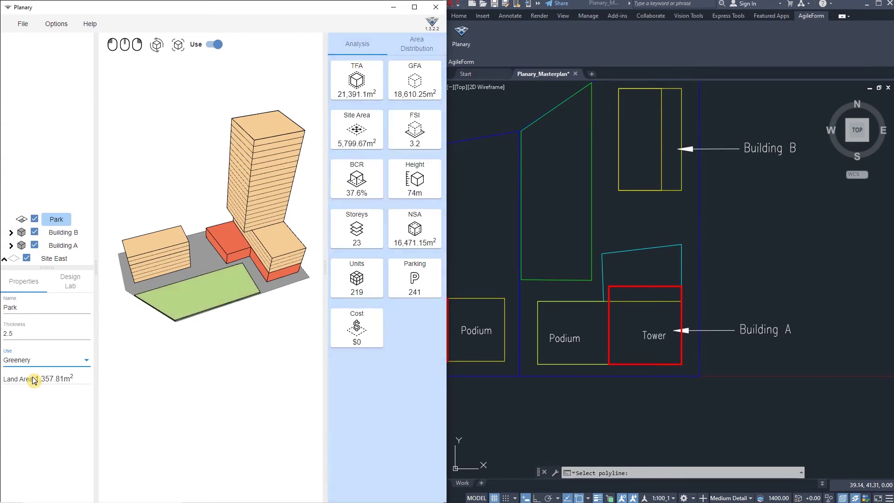
drag(192, 361, 234, 349)
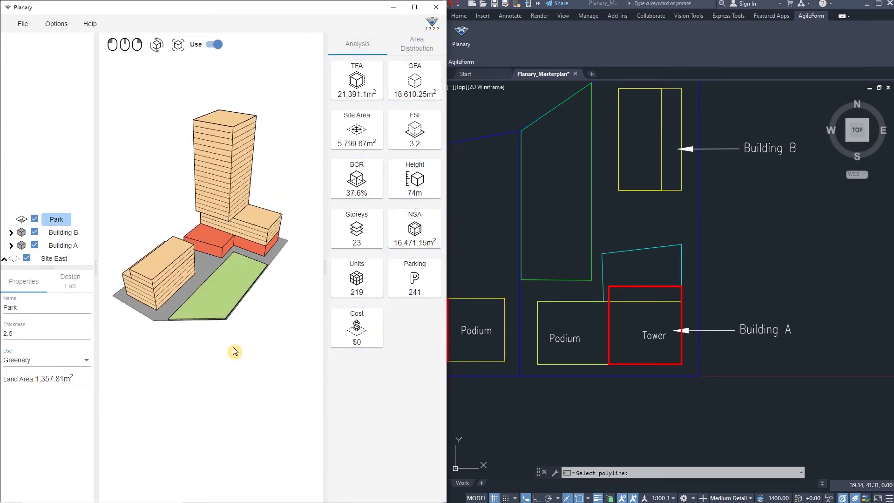
click(236, 333)
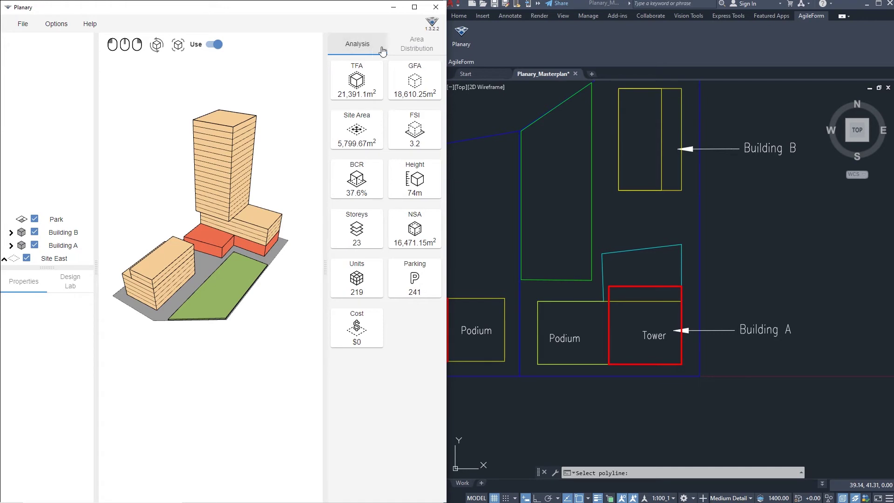
Step: Review the area distribution, and compare the statistics with Building A temporarily excluded from the study
click(409, 50)
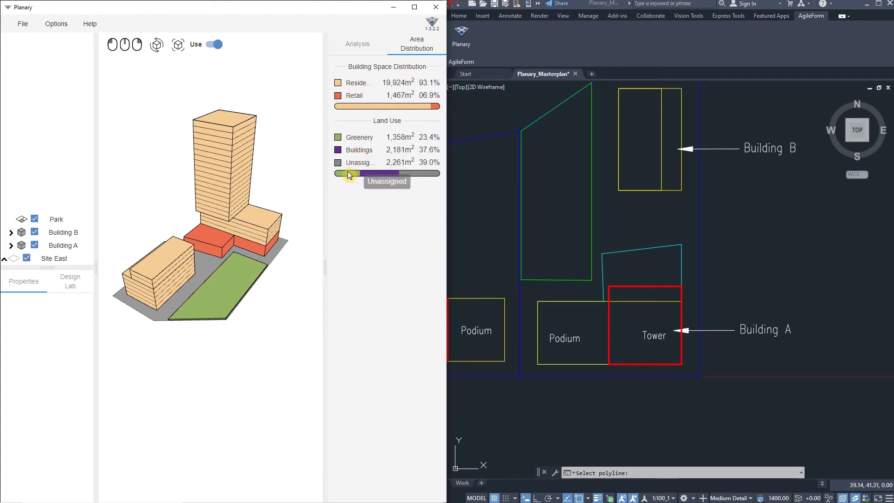
click(11, 246)
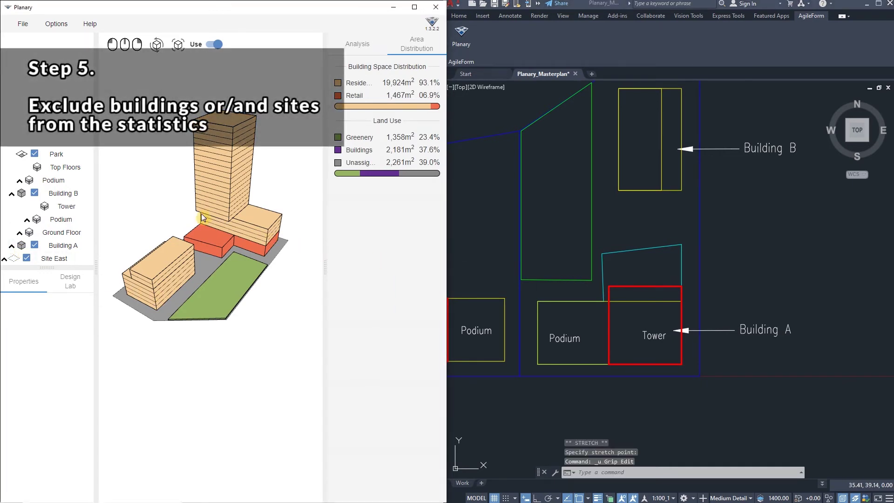
click(35, 246)
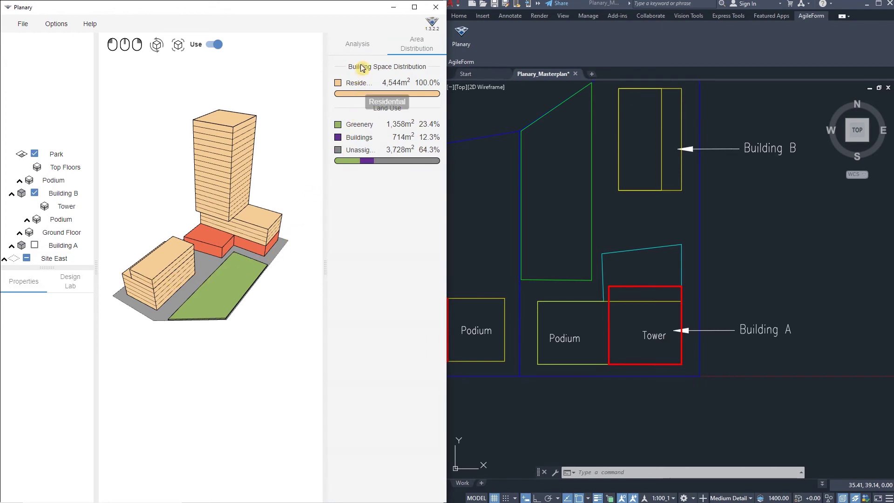
click(361, 48)
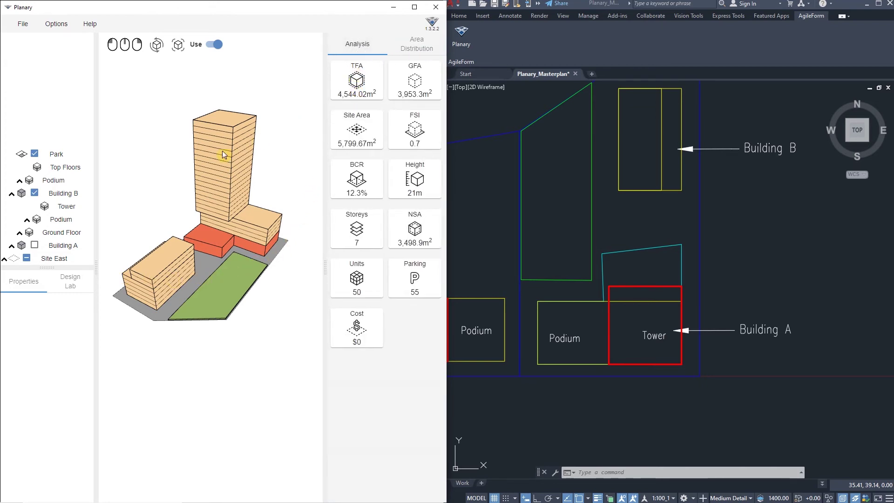
click(35, 245)
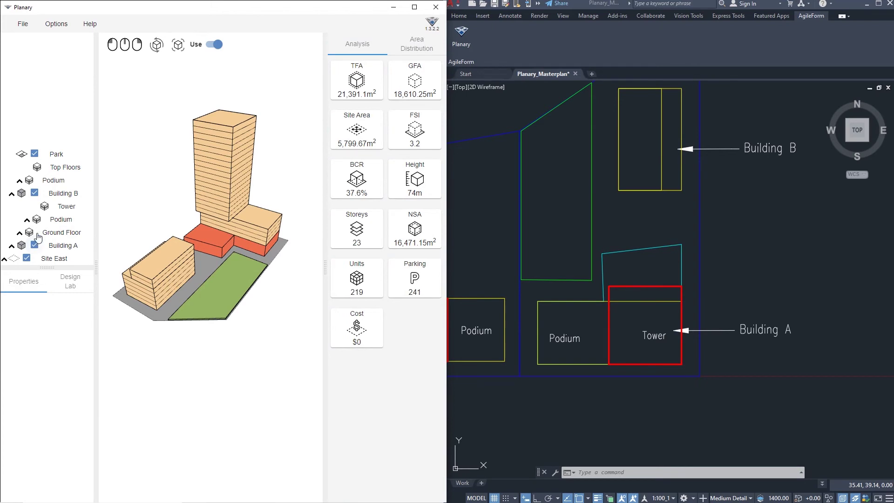
Step: Exclude Building B and the whole of Site East in turn from the statistics, including each again
click(34, 194)
click(35, 194)
click(27, 258)
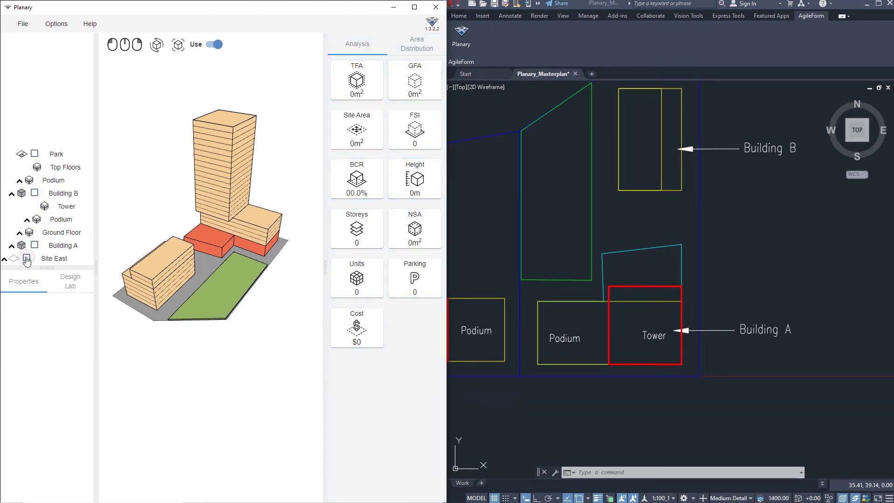
click(26, 259)
Step: Collapse Site East, add a second site from the western boundary polyline and rename it as Site West
click(11, 193)
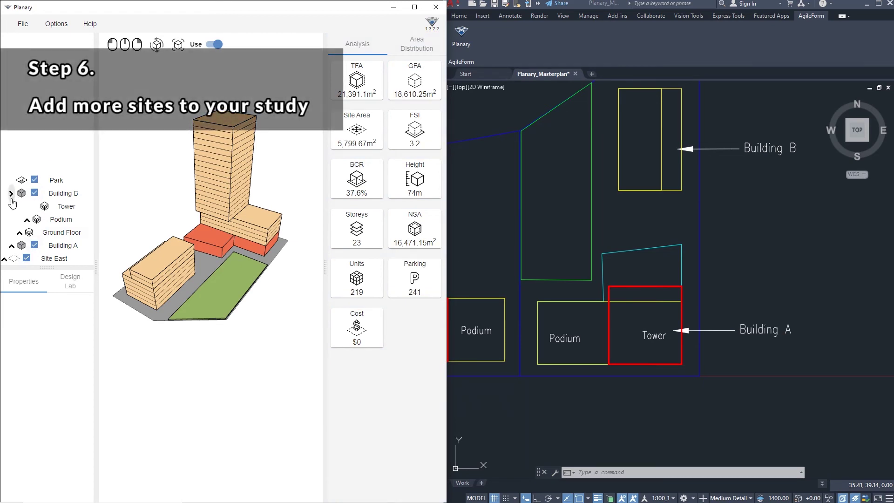
click(4, 260)
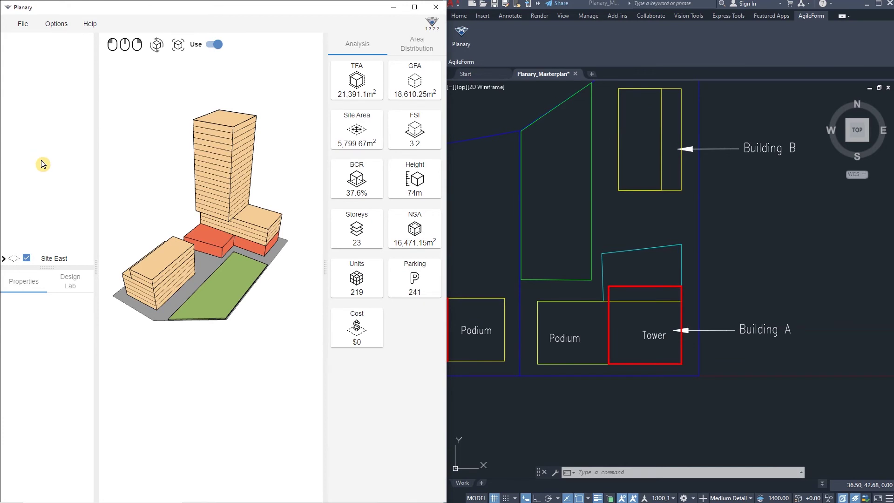
click(64, 171)
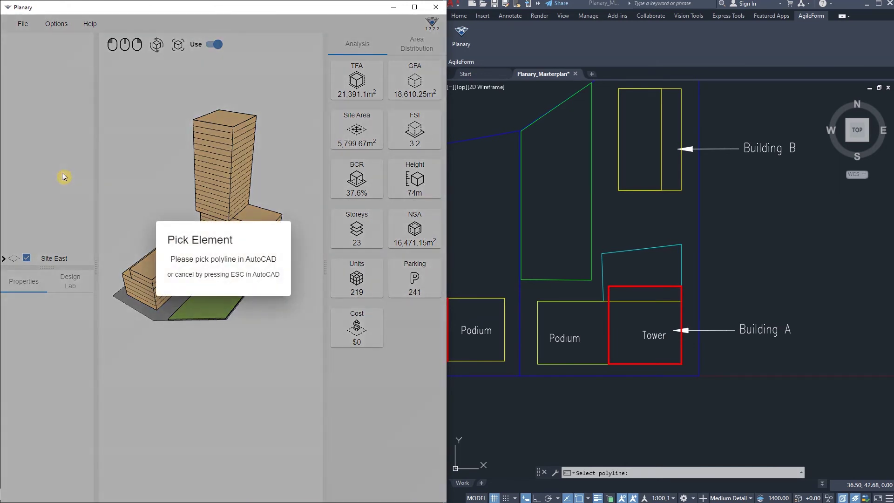
scroll(581, 256, down, 2)
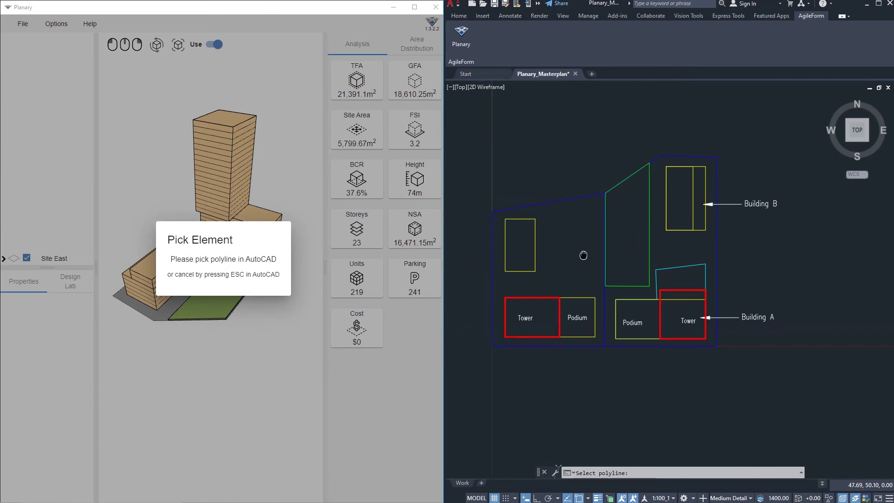
click(563, 202)
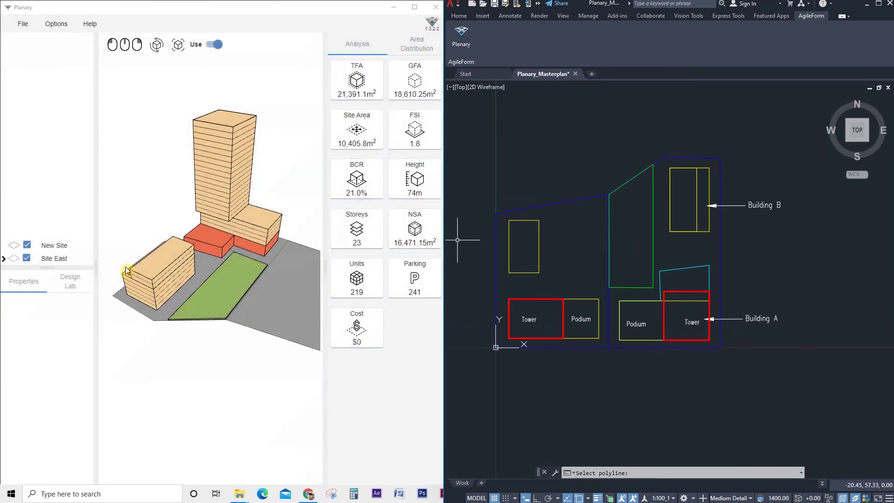
click(60, 244)
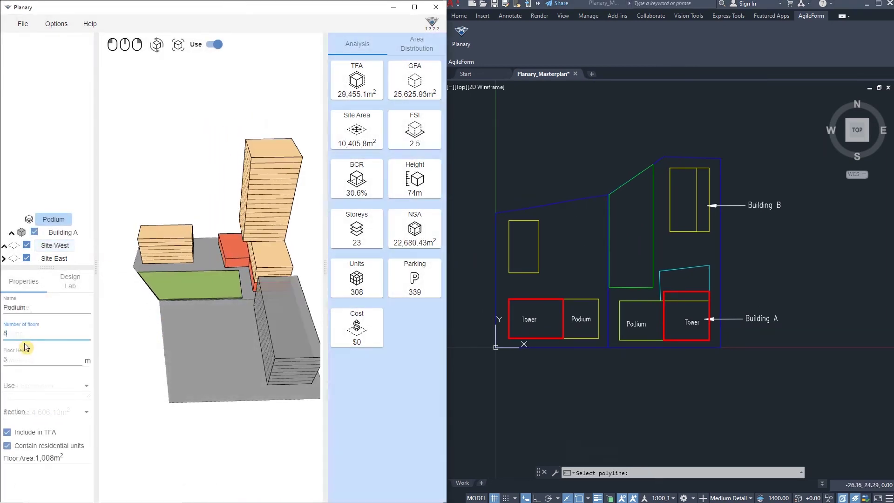
Step: Give the Podium of Site West's Building A Residential use and the Podium section
click(46, 386)
click(19, 385)
click(47, 411)
click(17, 409)
Step: Add a building part on top of Site West's Podium from the red Tower polyline
right_click(43, 218)
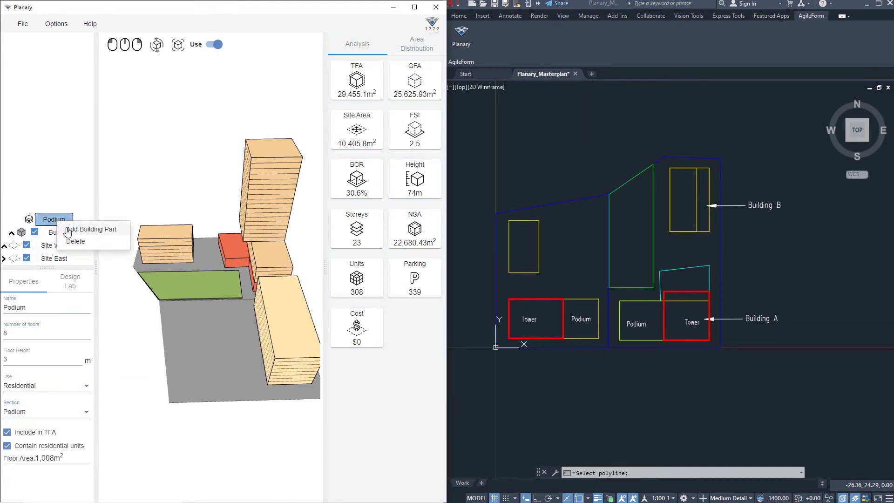
click(61, 232)
click(543, 309)
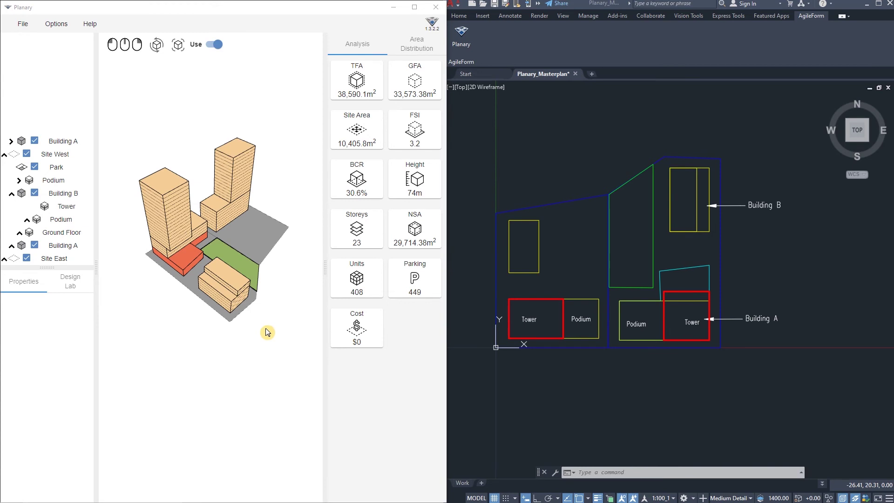
Step: Open the preferences and check the area unit choices, keeping square meters selected
click(63, 24)
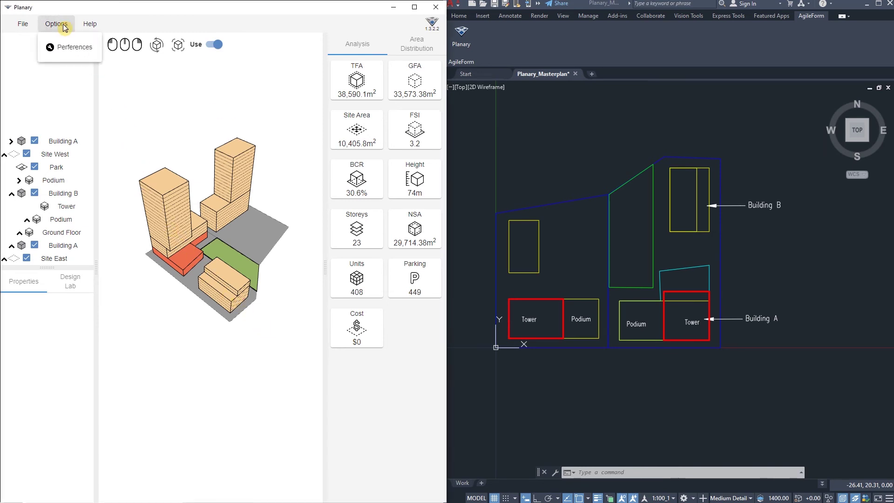
click(70, 48)
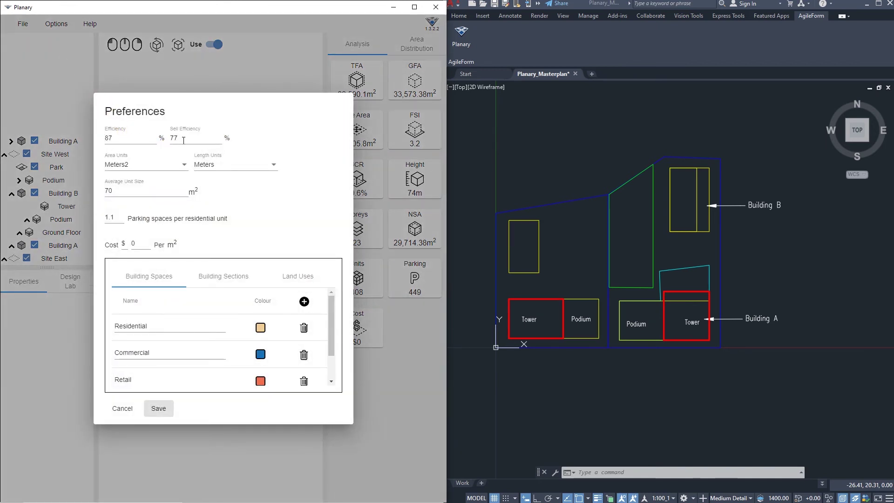
click(160, 167)
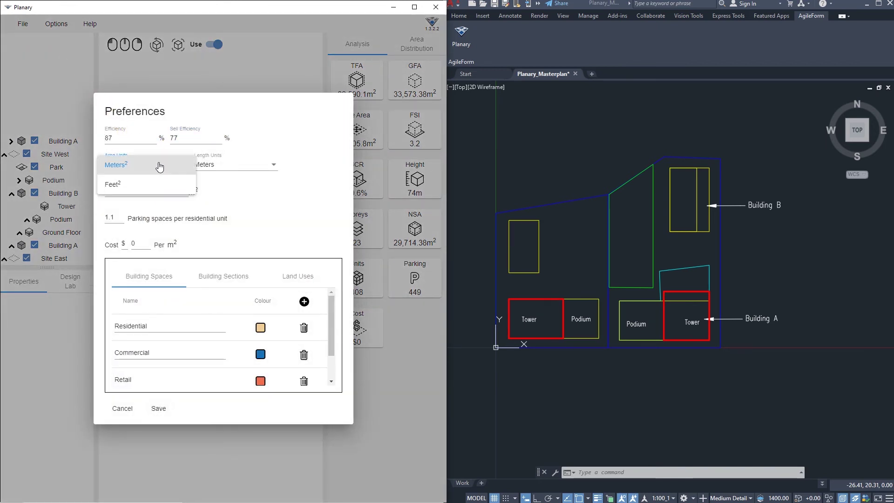
click(160, 166)
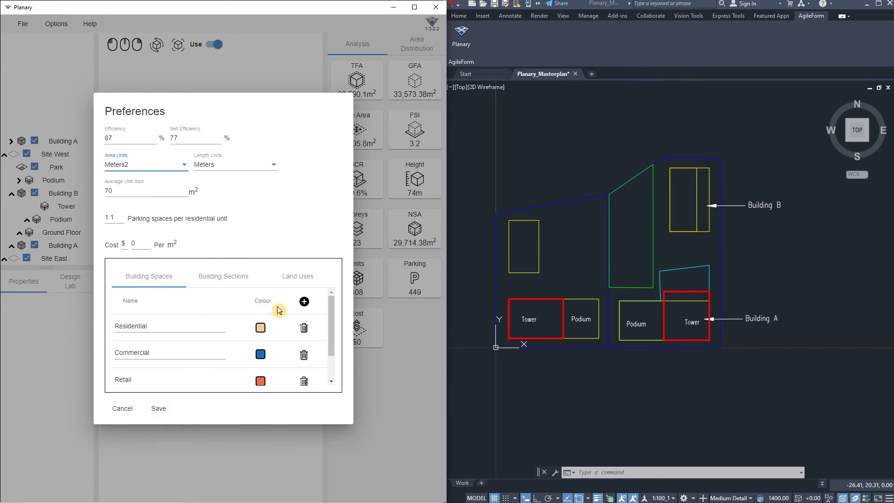
Step: Add a new building space to the preferences, open its colour choices and delete that space again
click(150, 328)
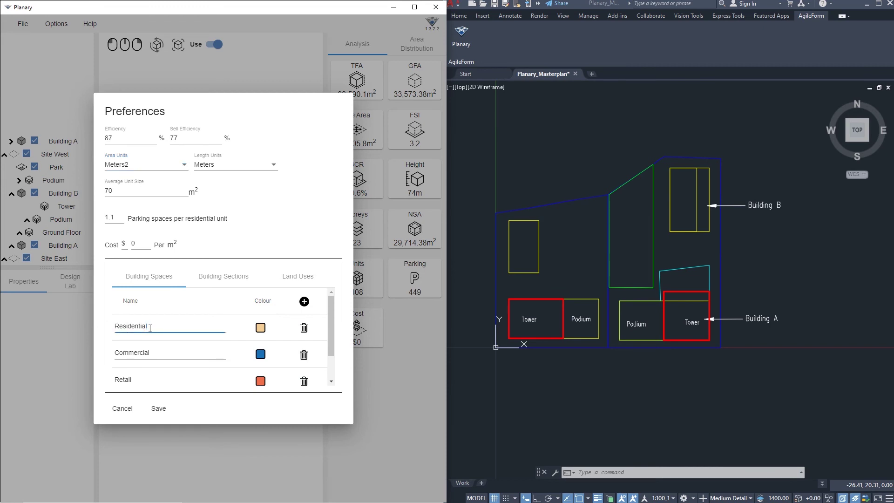
click(303, 302)
click(178, 326)
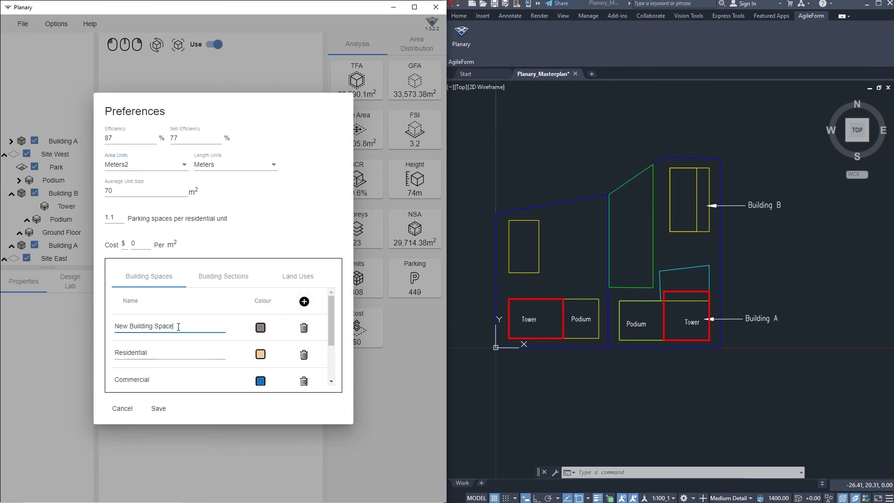
click(260, 329)
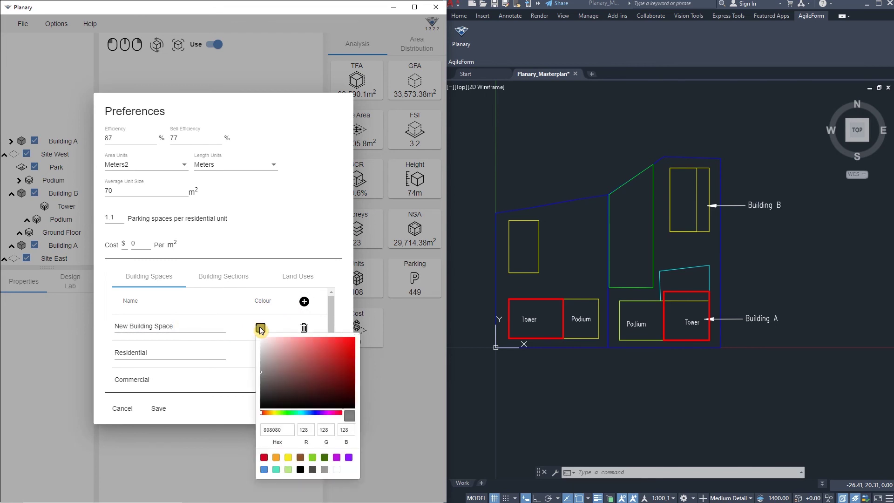
click(285, 326)
click(302, 329)
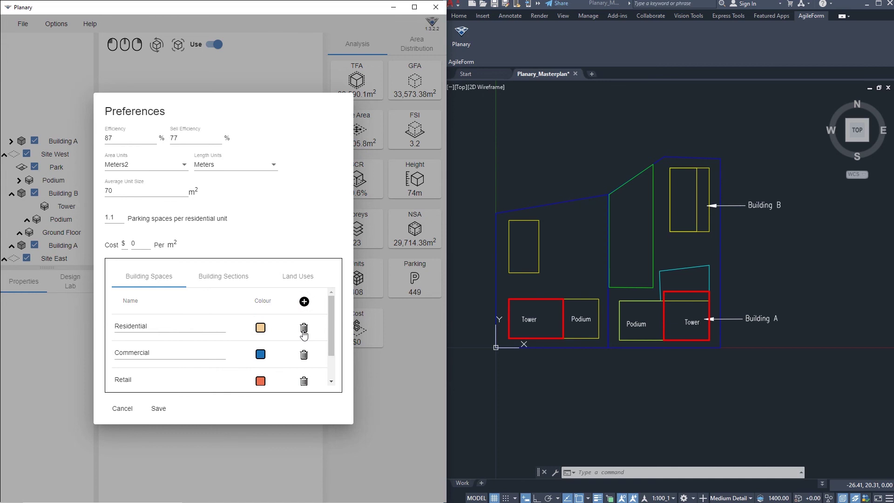
Step: Review the building sections and land uses, and save the preferences
click(225, 279)
click(288, 280)
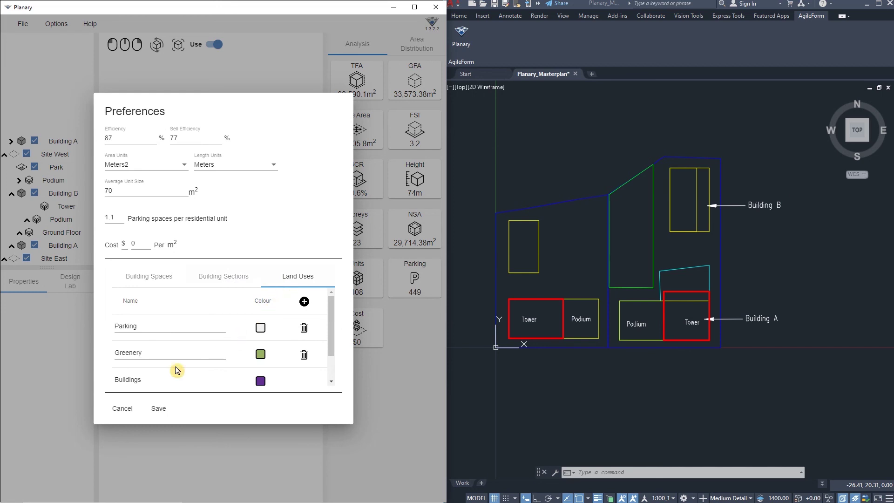
click(158, 408)
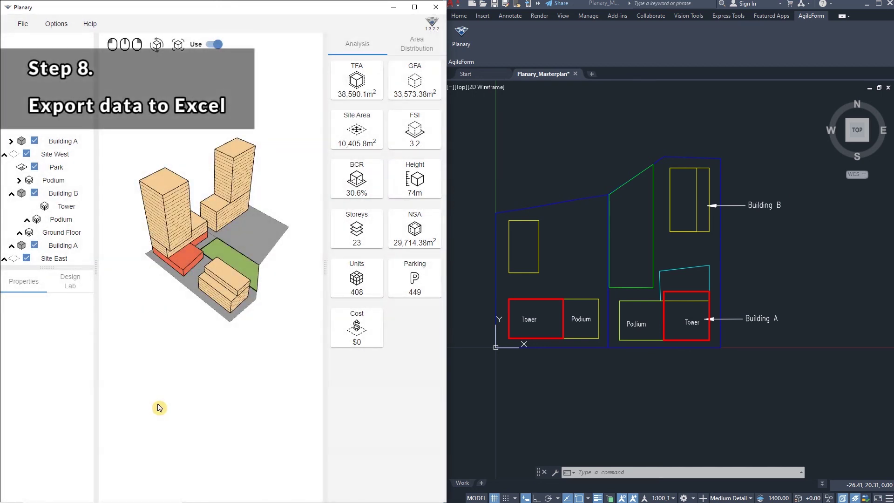
Step: Export the project statistics to an Excel data file named MassingStudy.xlsx in the Dynamo_S folder
click(20, 28)
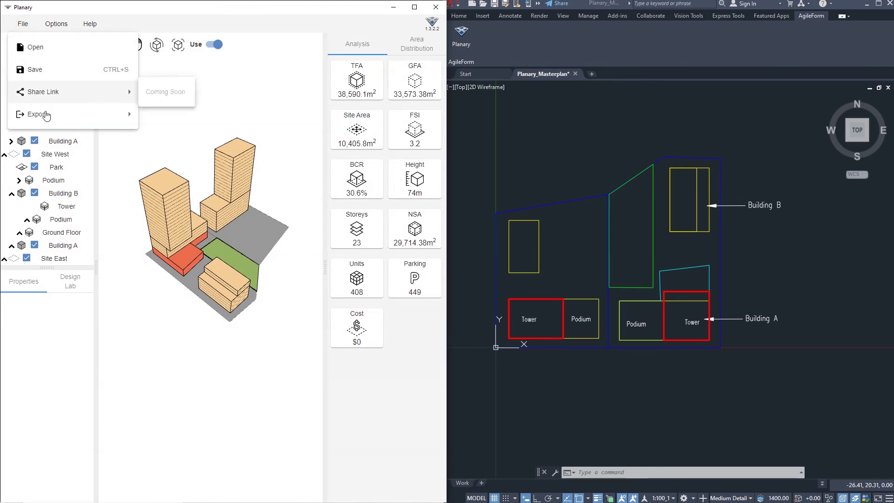
mouse_move(51, 122)
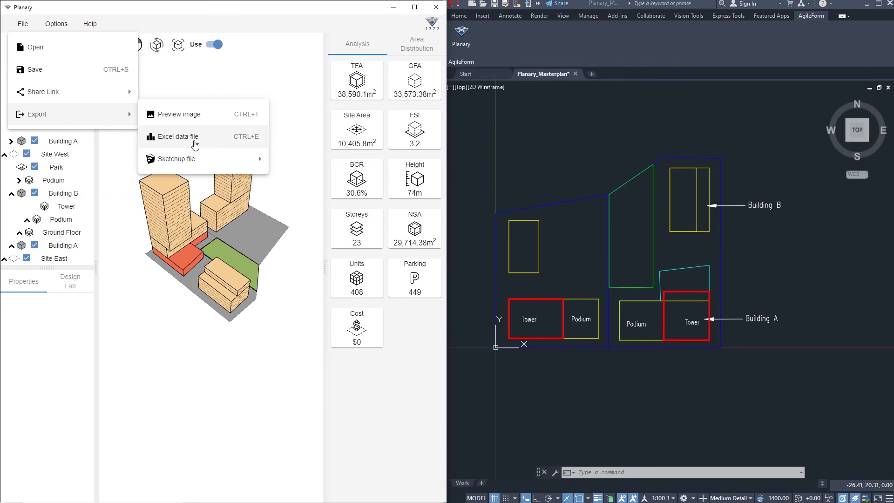
click(193, 139)
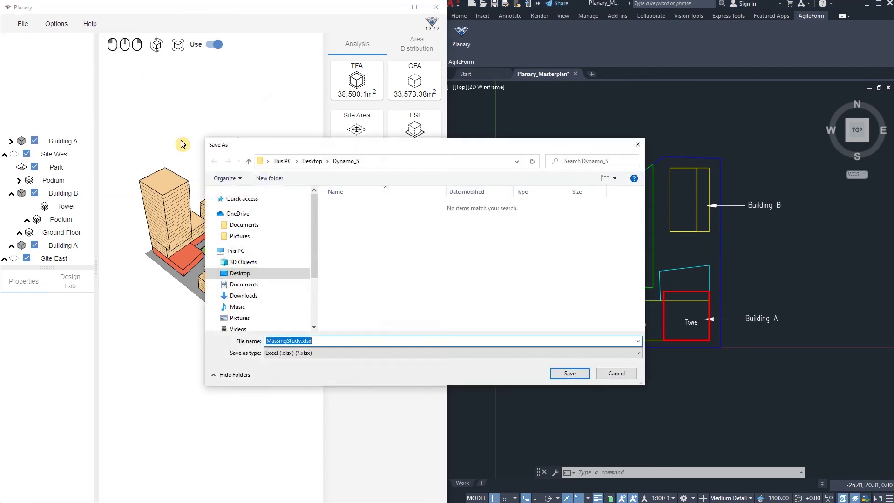
click(299, 342)
click(569, 373)
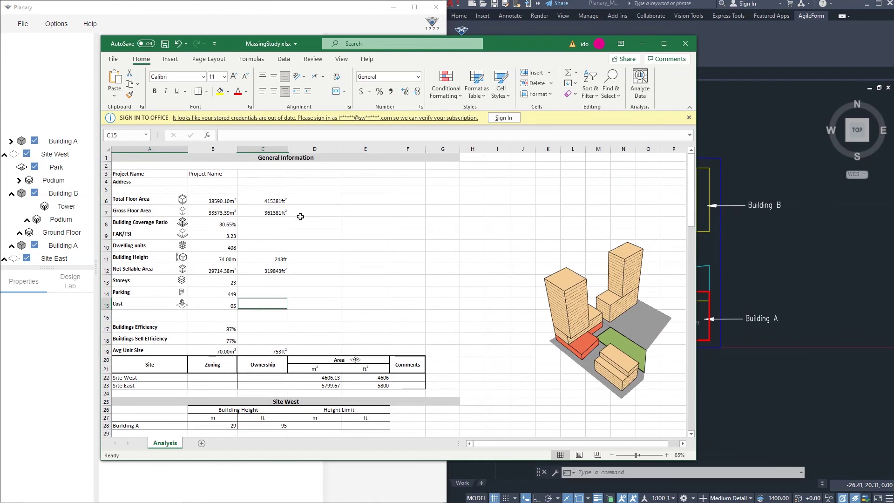
Step: Examine the exported workbook's general information, building breakdowns and floor-by-floor areas for Site West and Site East
scroll(301, 216, down, 5)
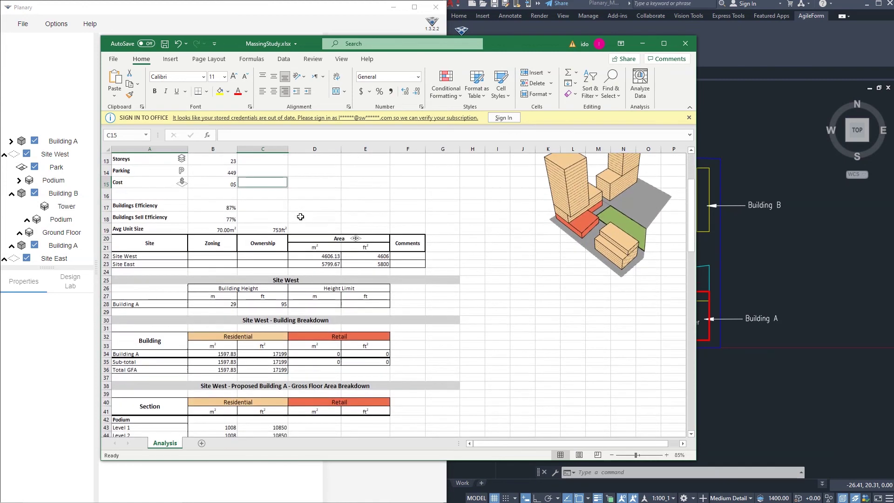
scroll(300, 216, down, 4)
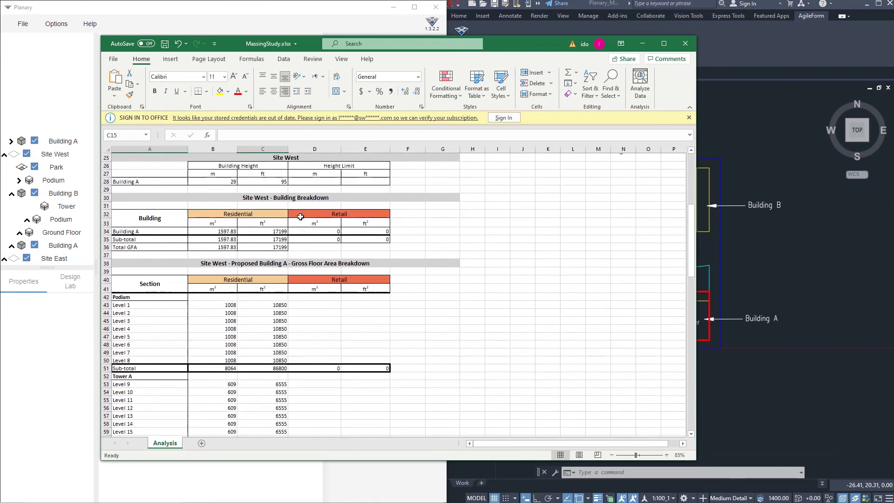
scroll(301, 216, down, 8)
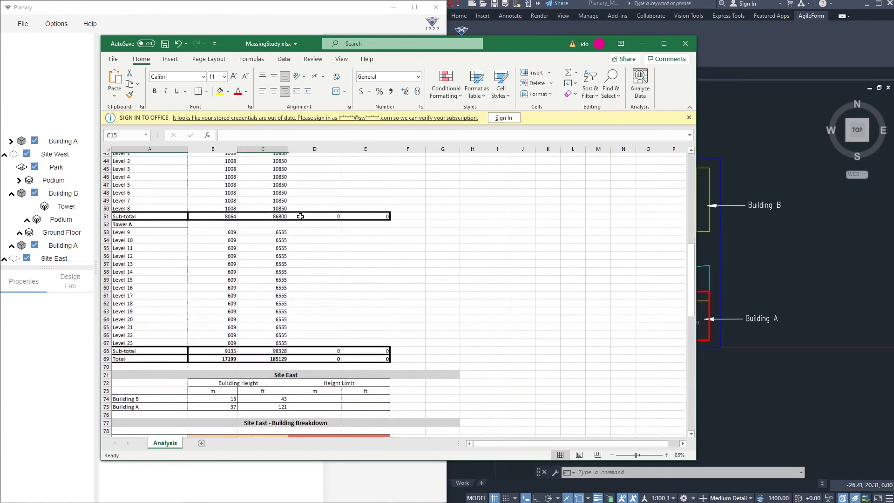
scroll(300, 216, down, 3)
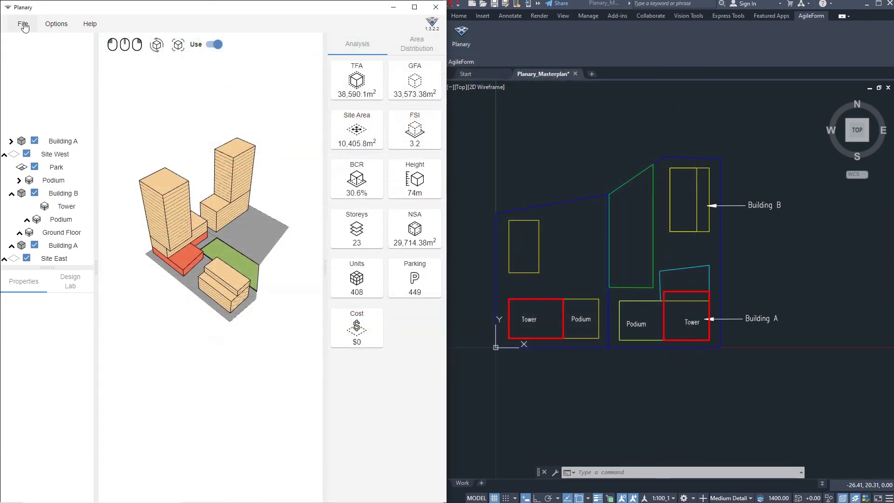
Step: Show the available help resources
click(90, 26)
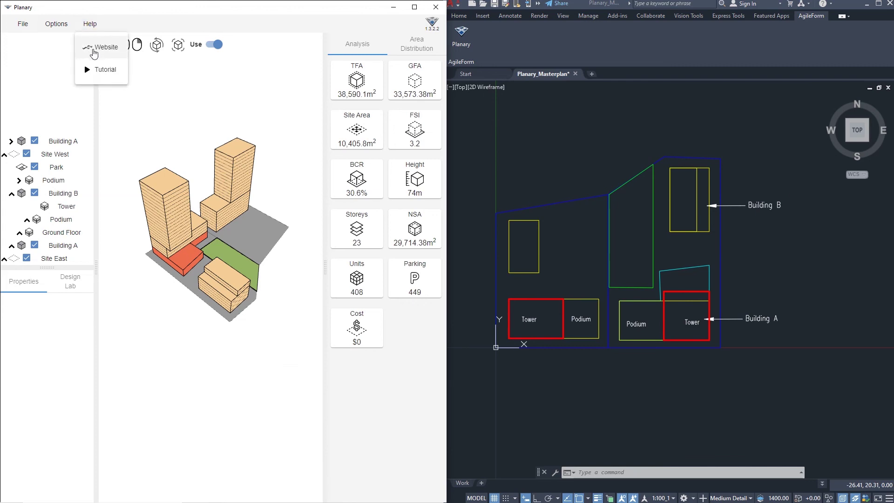